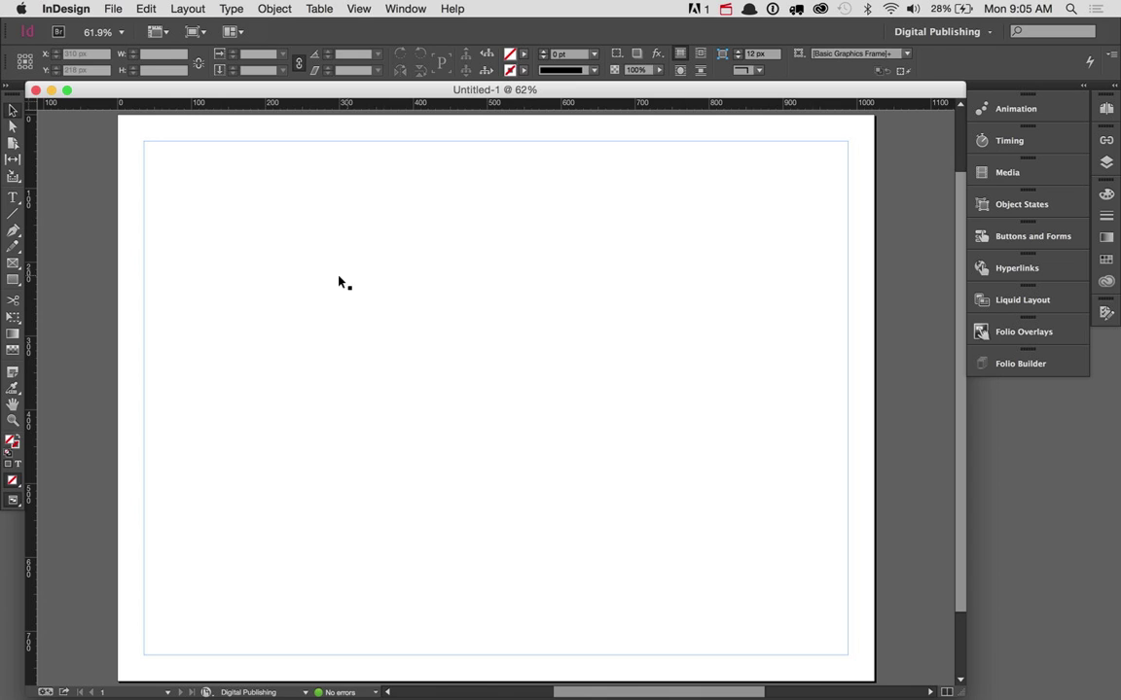
Draw a page-wide text frame, fill it with placeholder text, and select the frame
{"action": "left_click", "coordinate": [13, 197]}
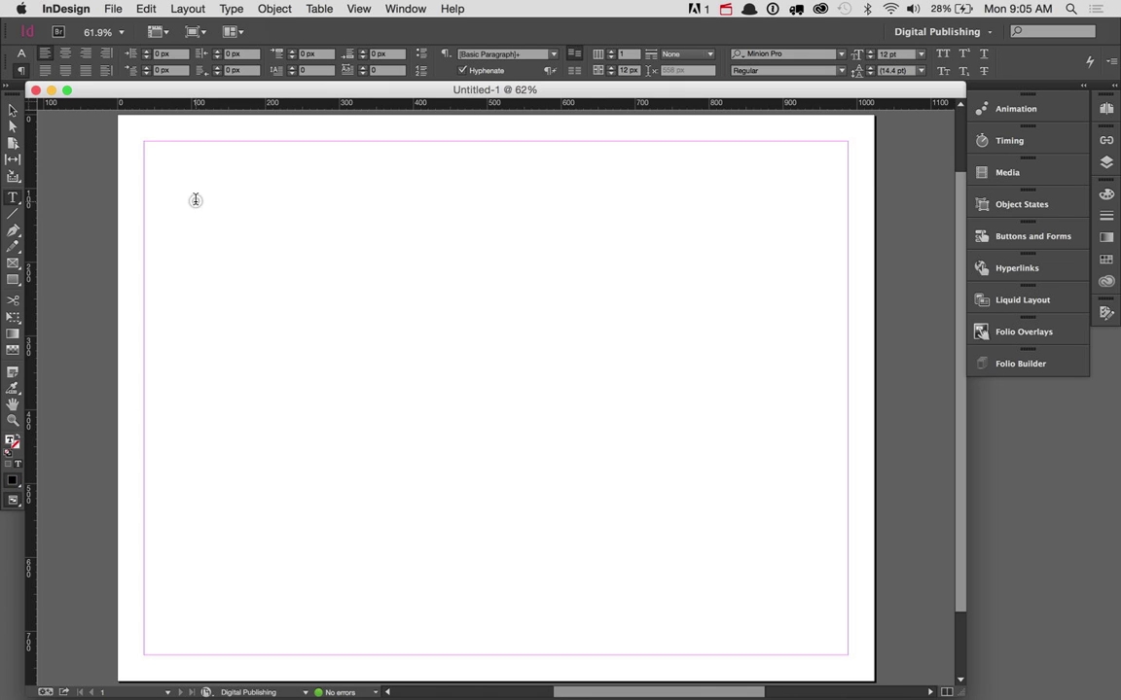
{"action": "left_click", "coordinate": [232, 9]}
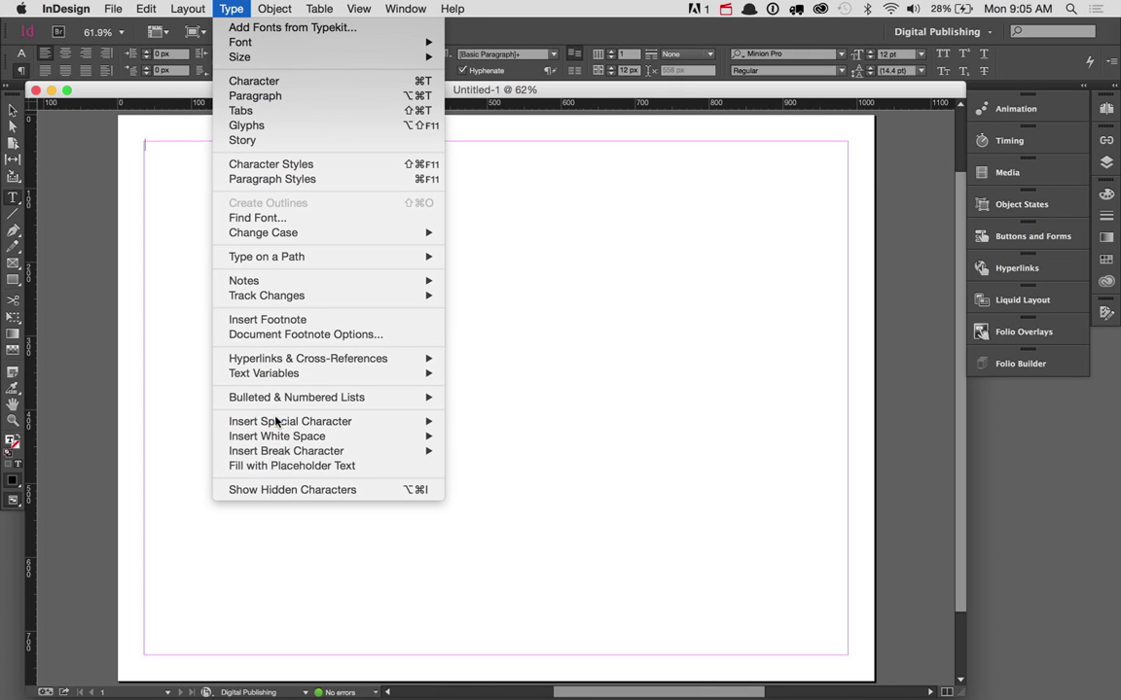
{"action": "left_click", "coordinate": [287, 465]}
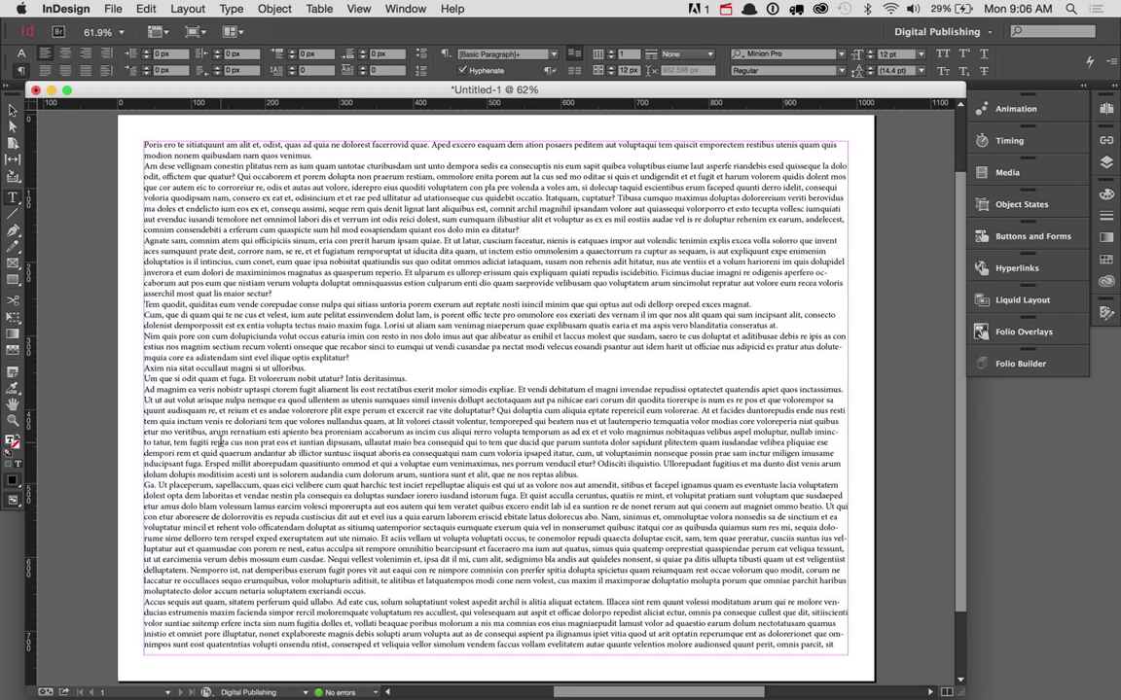
{"action": "left_click", "coordinate": [12, 110]}
Delete the placeholder frame and open Red Giant > DPS Workshop > 01 Audio in Finder
{"action": "key", "text": "Delete"}
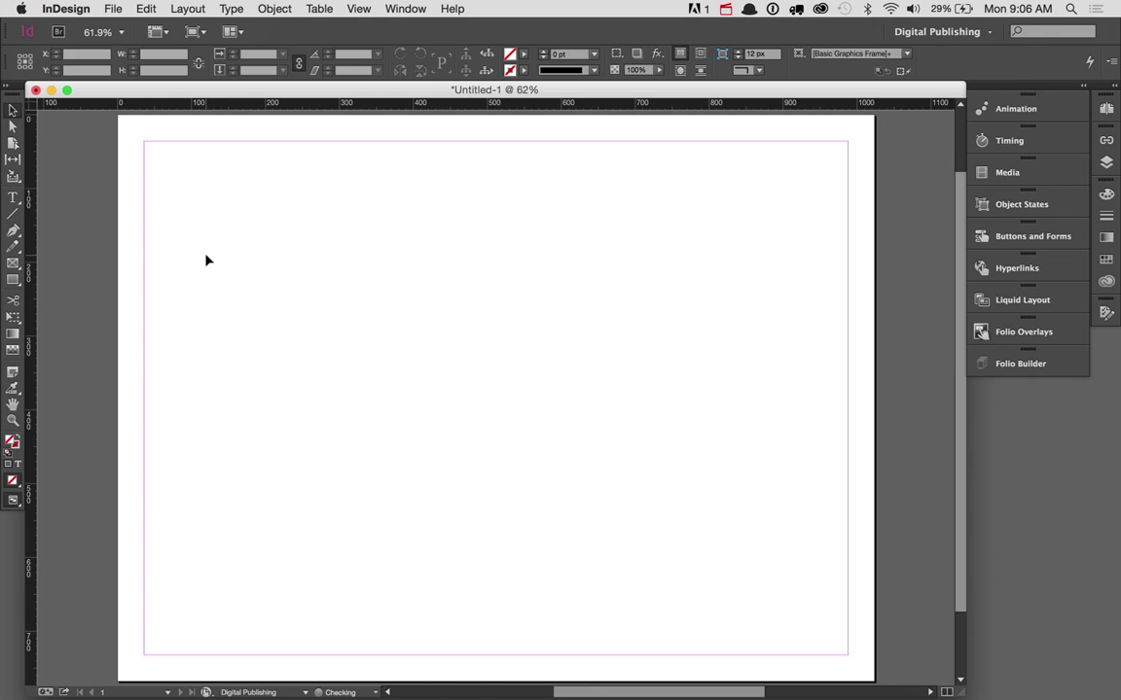
{"action": "key", "text": "super+Tab"}
{"action": "key", "text": "super+Tab"}
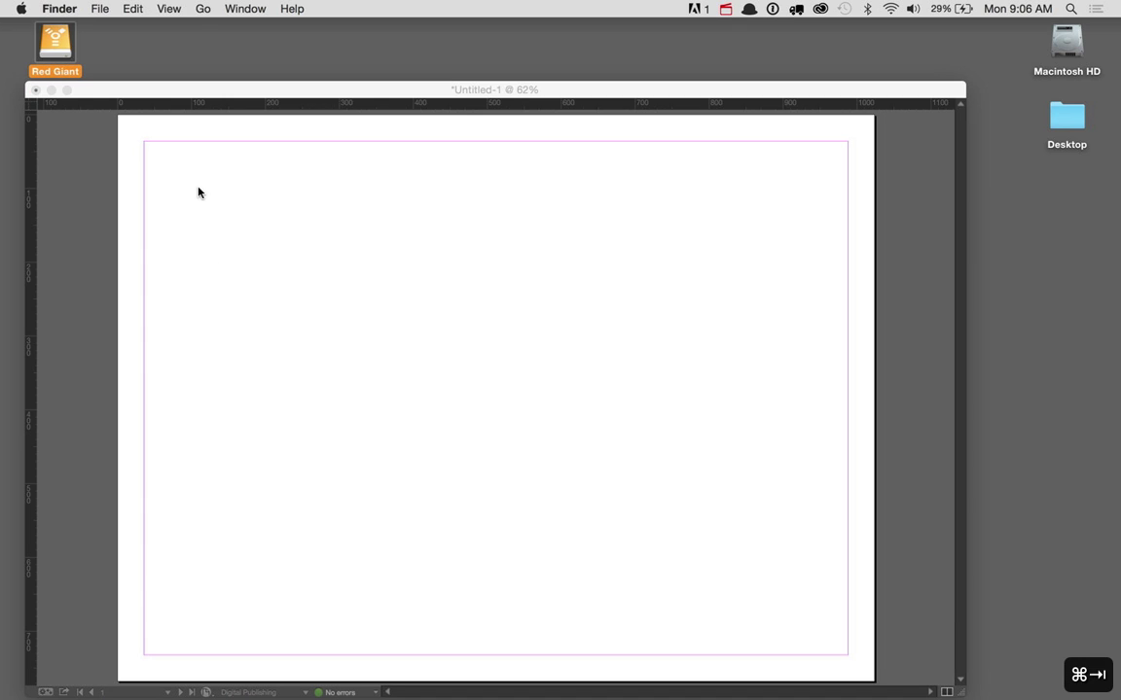
{"action": "double_click", "coordinate": [62, 76]}
{"action": "left_click", "coordinate": [236, 142]}
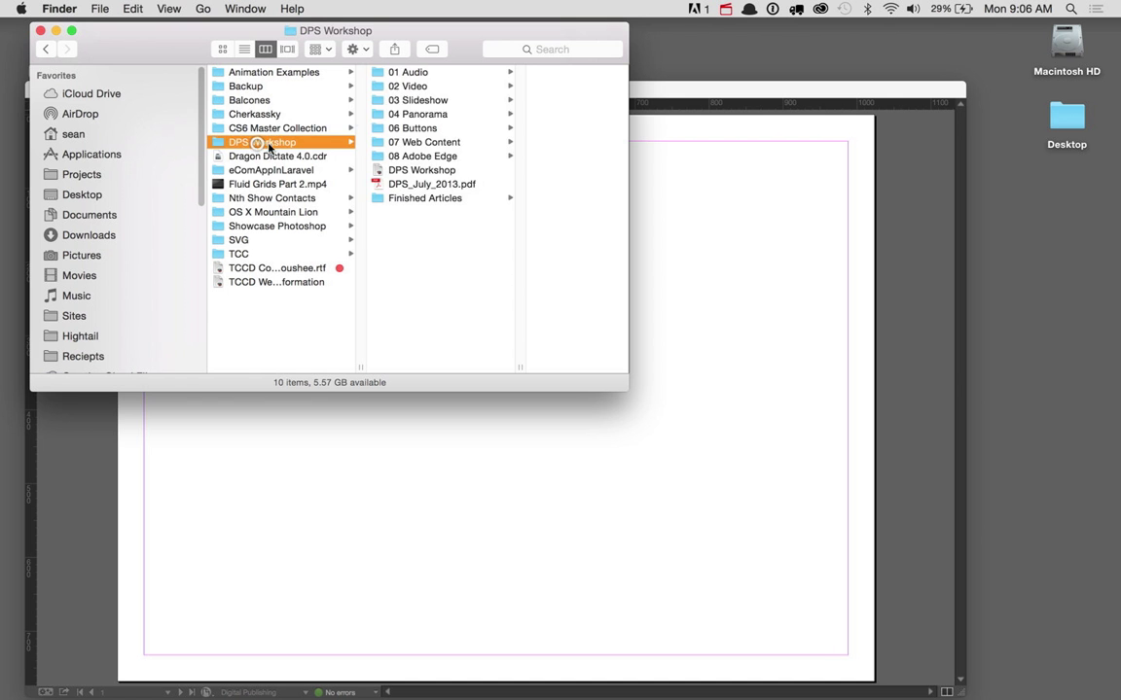
{"action": "left_click", "coordinate": [407, 74]}
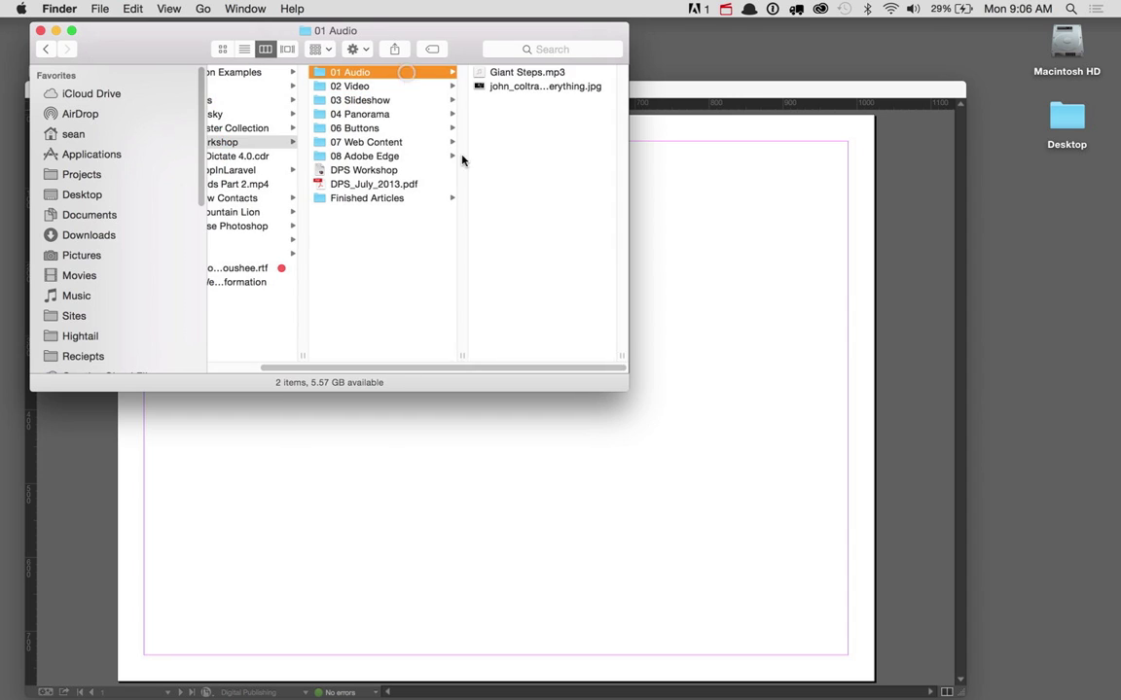
Quick Look the saxophonist photo and play the Giant Steps.mp3 preview
{"action": "left_click", "coordinate": [535, 86]}
{"action": "key", "text": "space"}
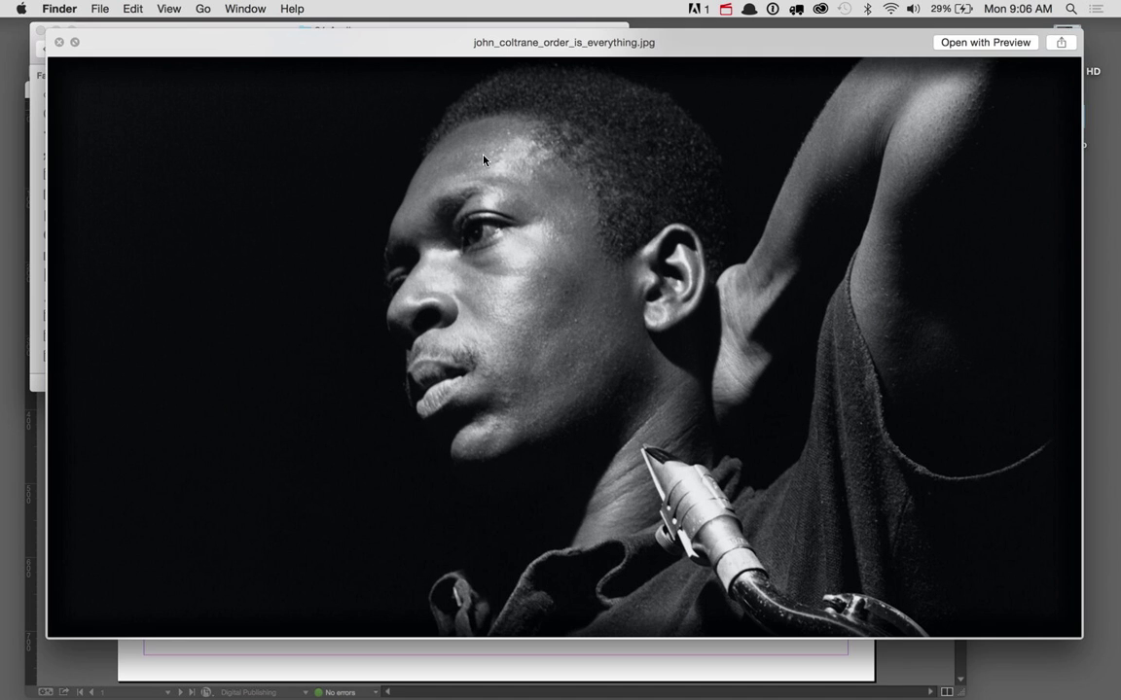
{"action": "key", "text": "space"}
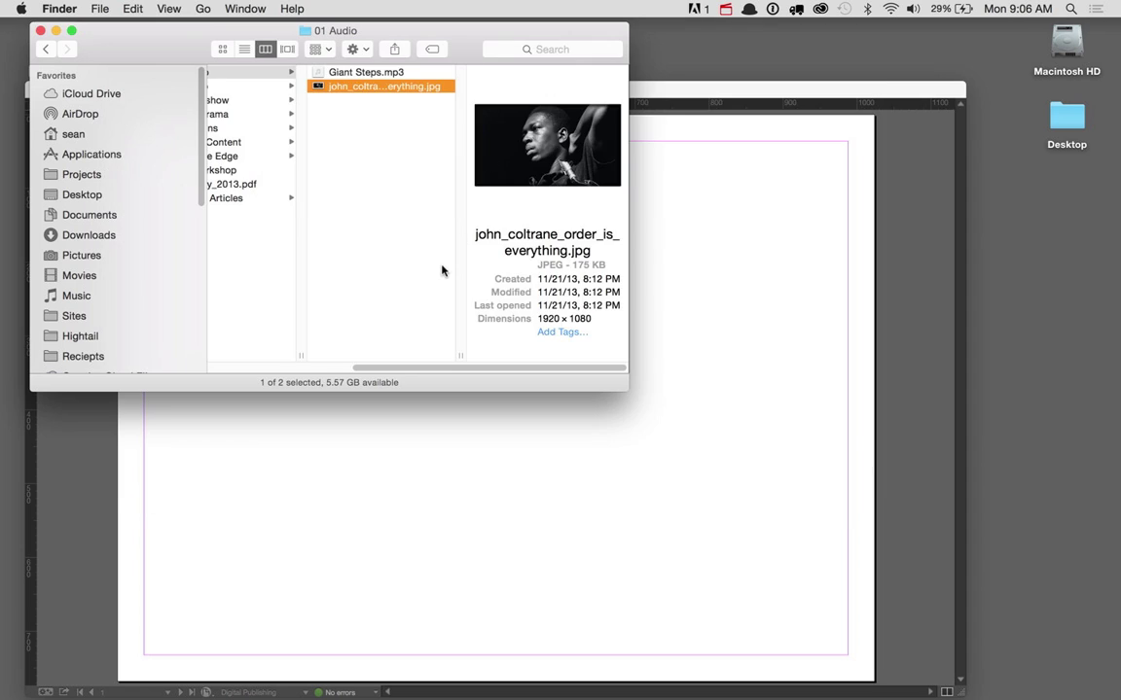
{"action": "key", "text": "Up"}
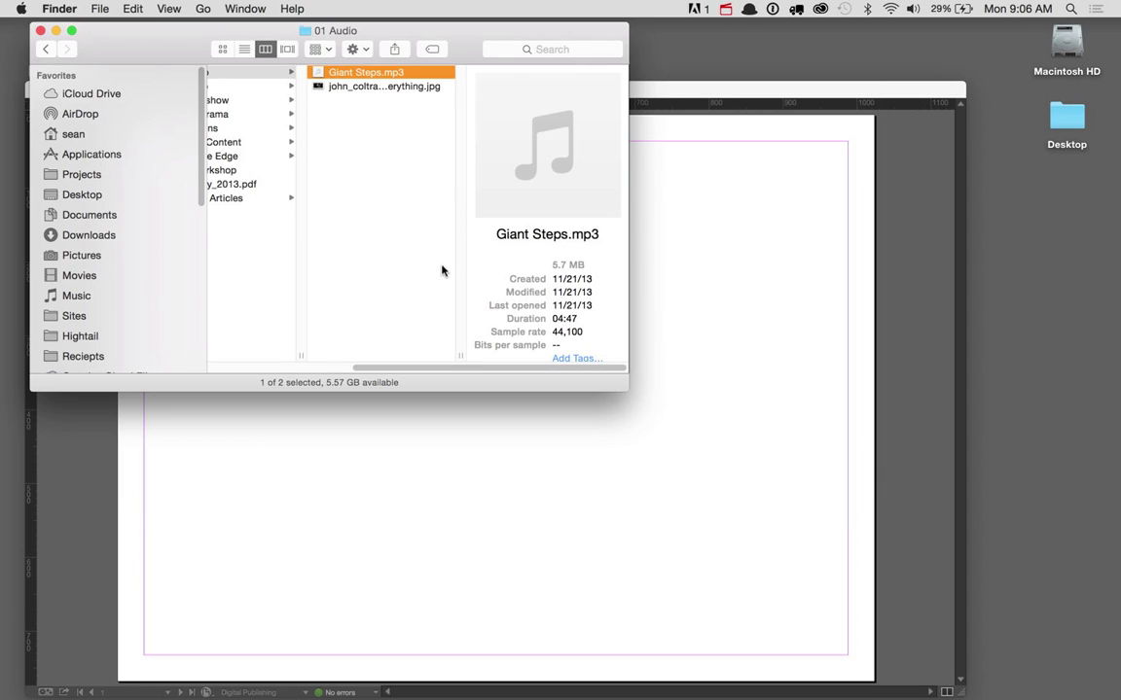
{"action": "key", "text": "space"}
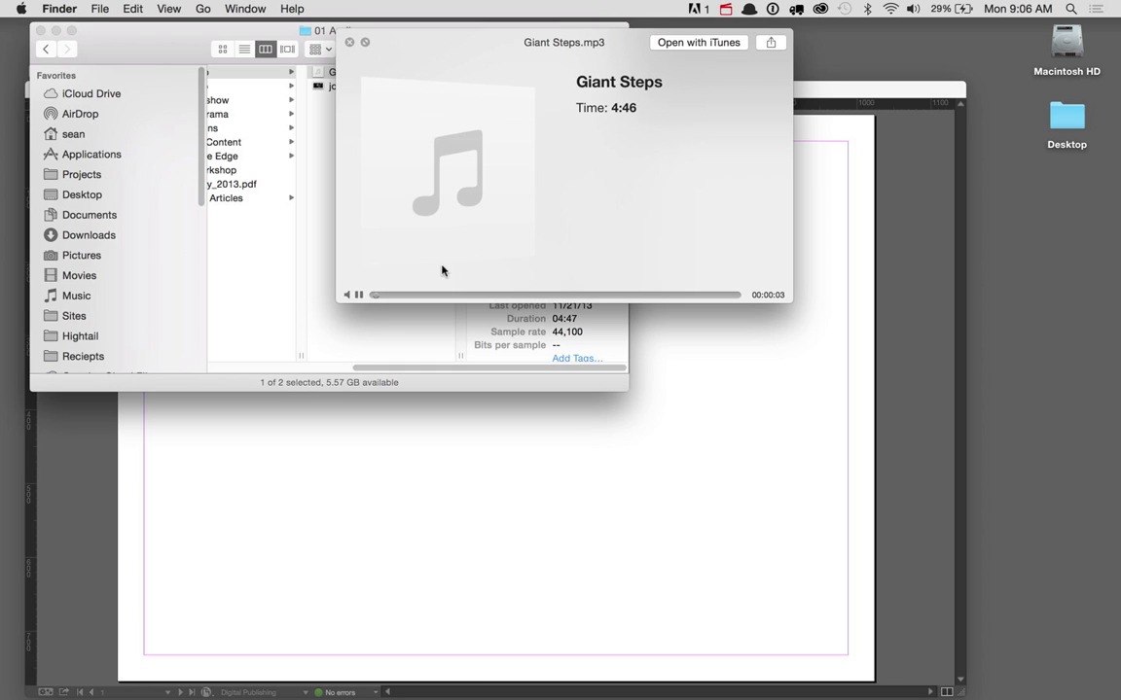
{"action": "key", "text": "space"}
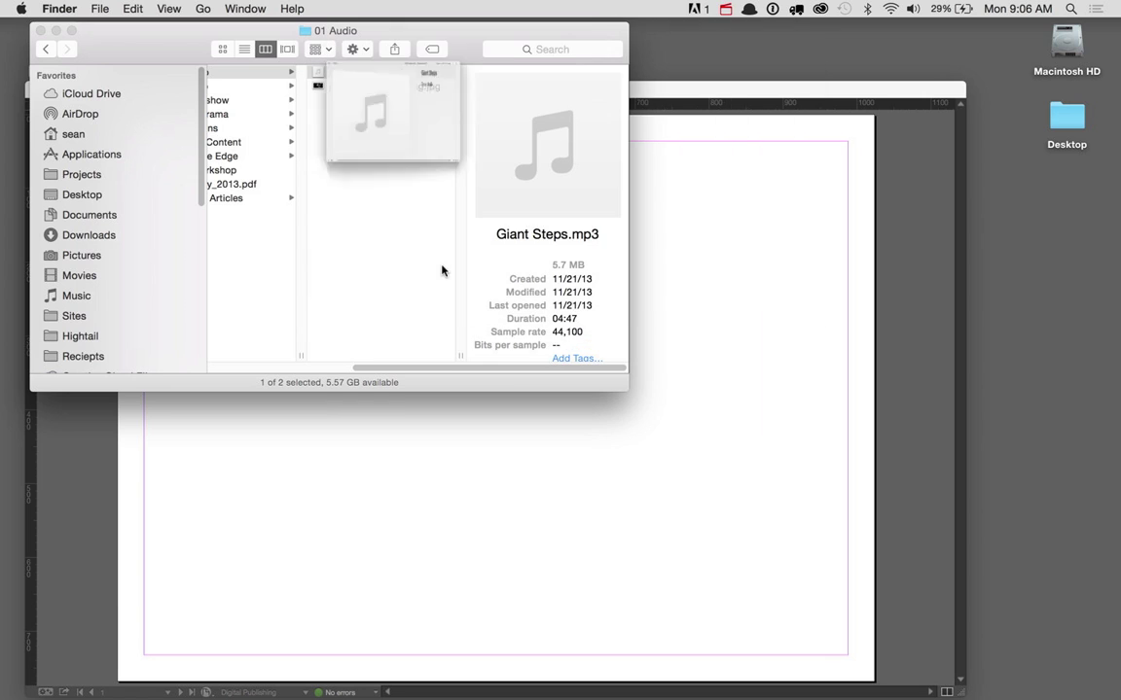
Place the saxophonist JPEG across the full page and fill the frame proportionally
{"action": "left_click_drag", "start_coordinate": [342, 86], "coordinate": [718, 318]}
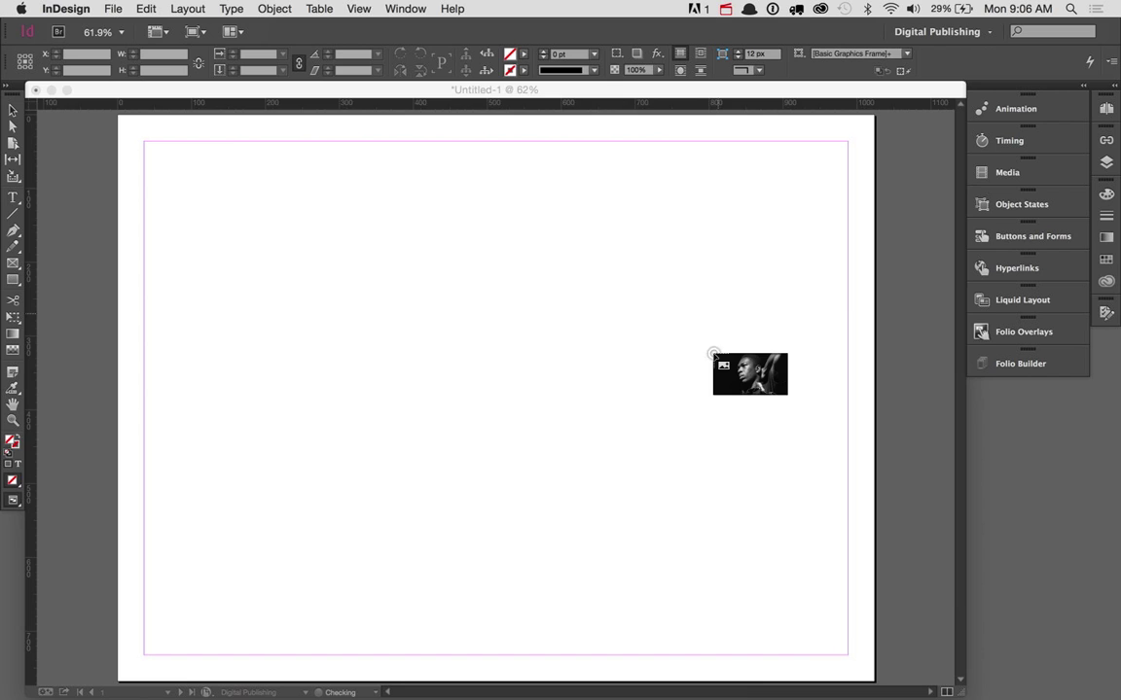
{"action": "left_click_drag", "start_coordinate": [120, 121], "coordinate": [874, 679]}
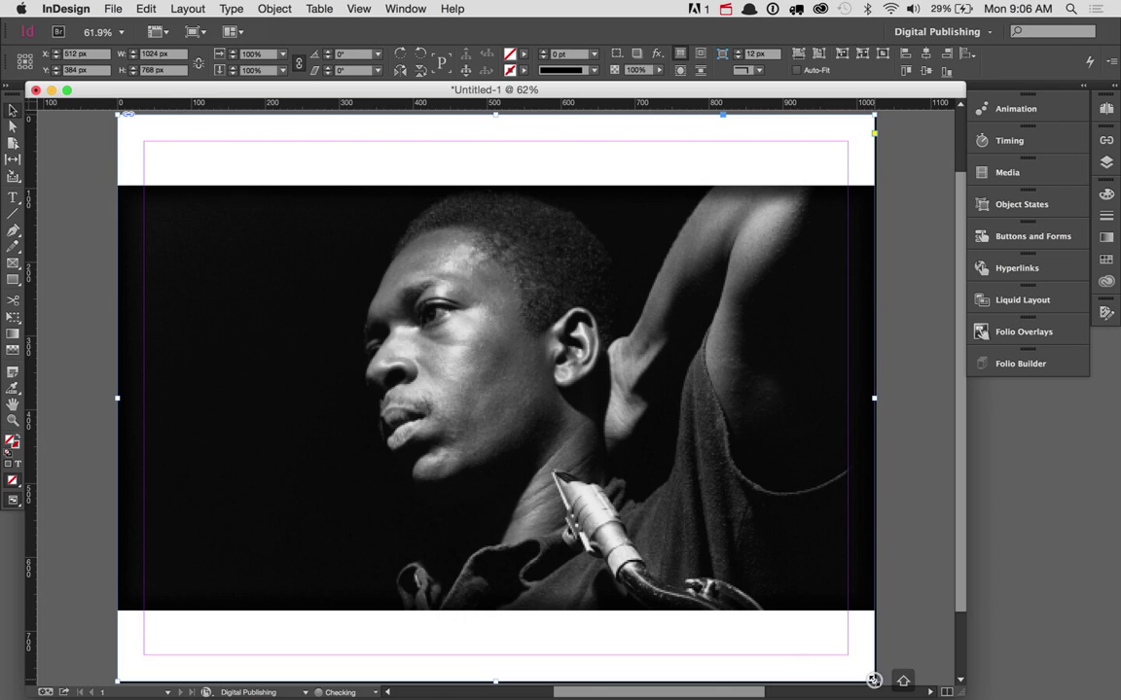
{"action": "key", "text": "super+alt+shift+e"}
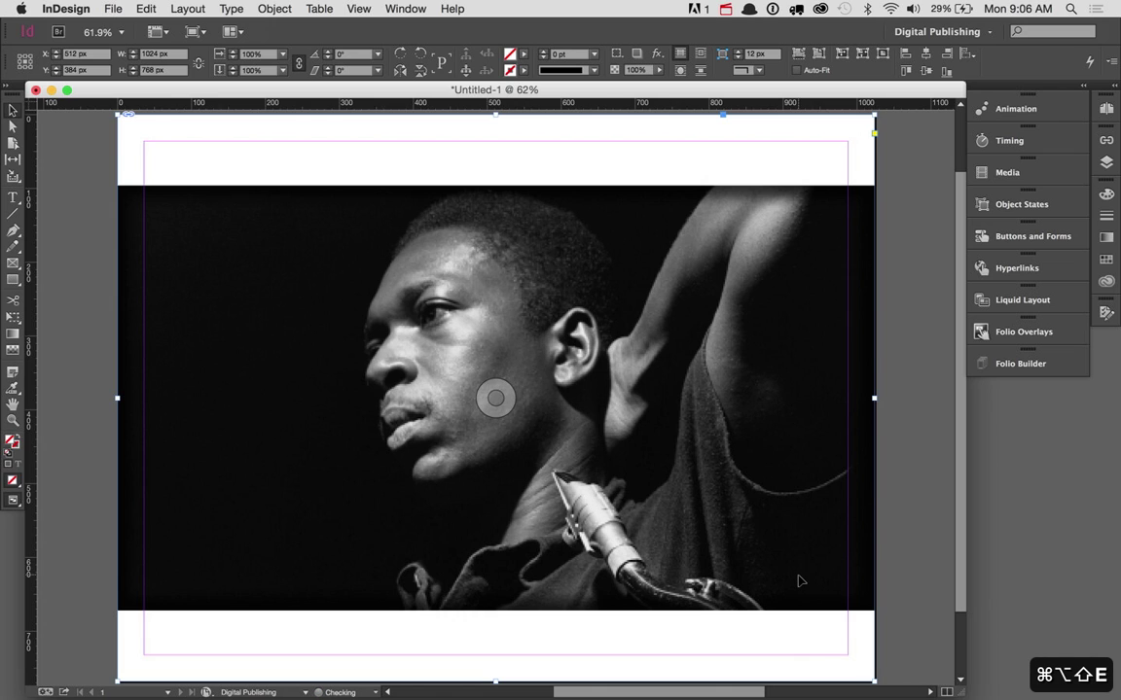
{"action": "right_click", "coordinate": [618, 451]}
{"action": "mouse_move", "coordinate": [650, 454]}
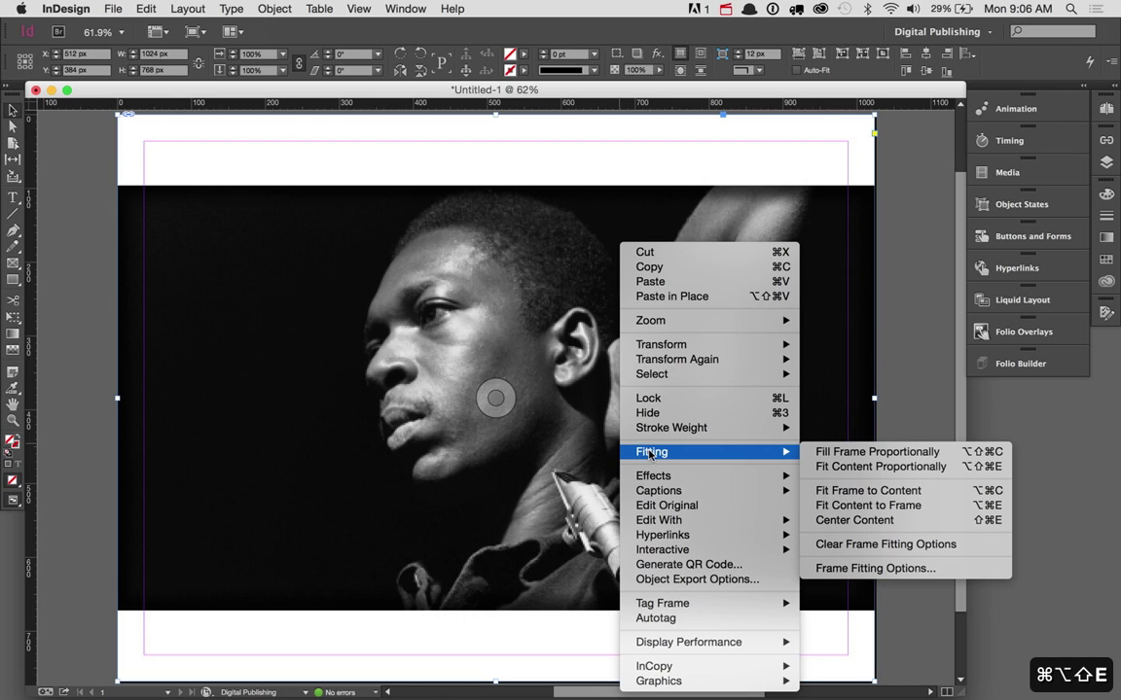
{"action": "left_click", "coordinate": [853, 453]}
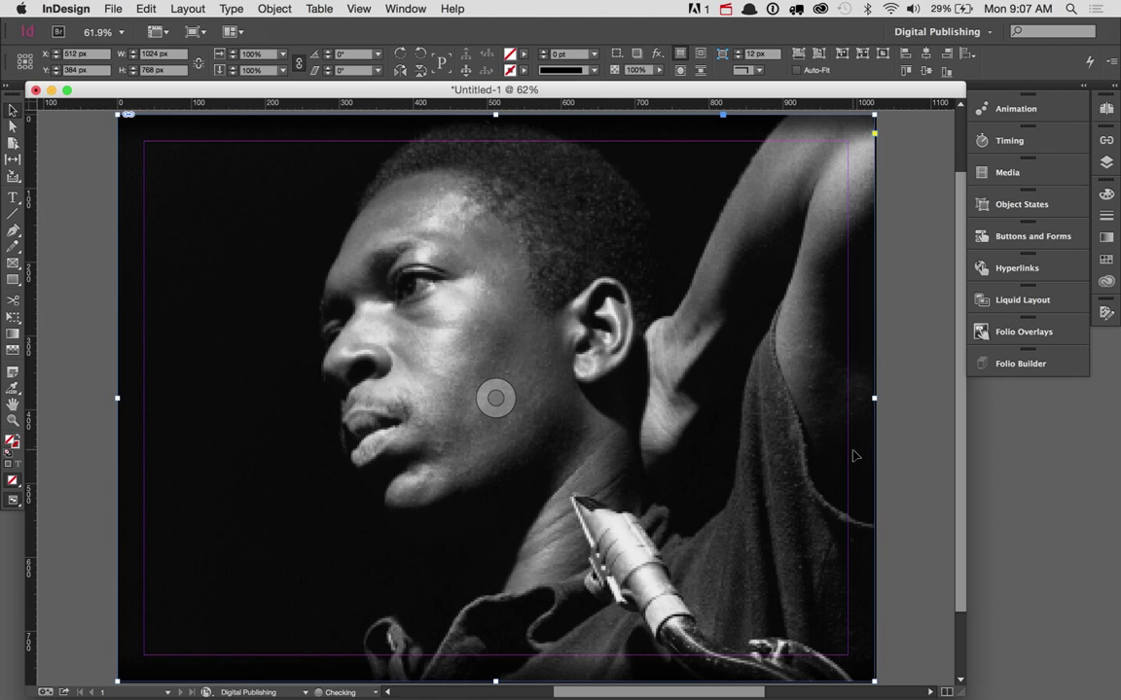
{"action": "left_click", "coordinate": [86, 316]}
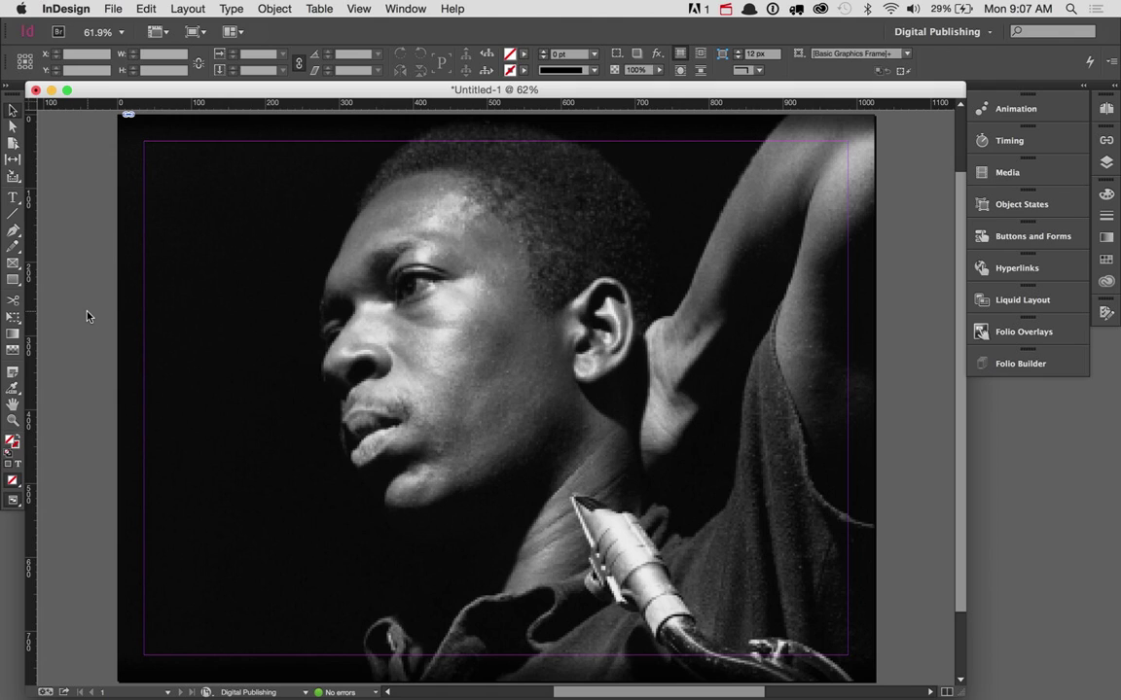
Load Giant Steps.mp3 from Red Giant > DPS Workshop > 01 Audio through File > Place
{"action": "left_click", "coordinate": [113, 9]}
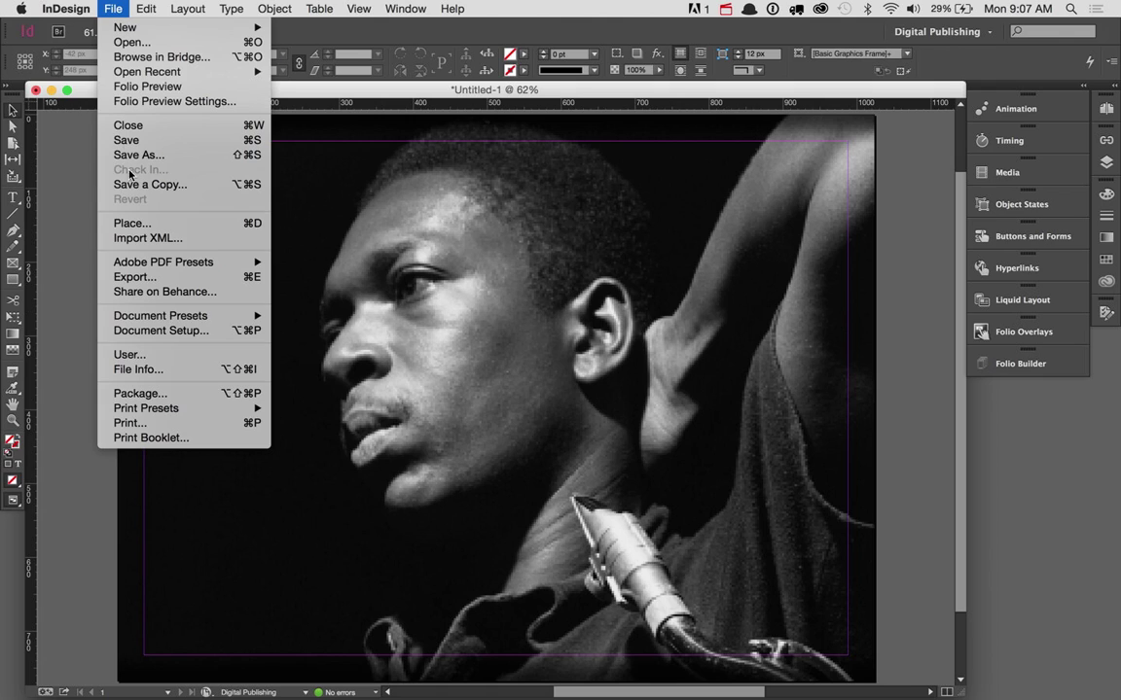
{"action": "left_click", "coordinate": [132, 223]}
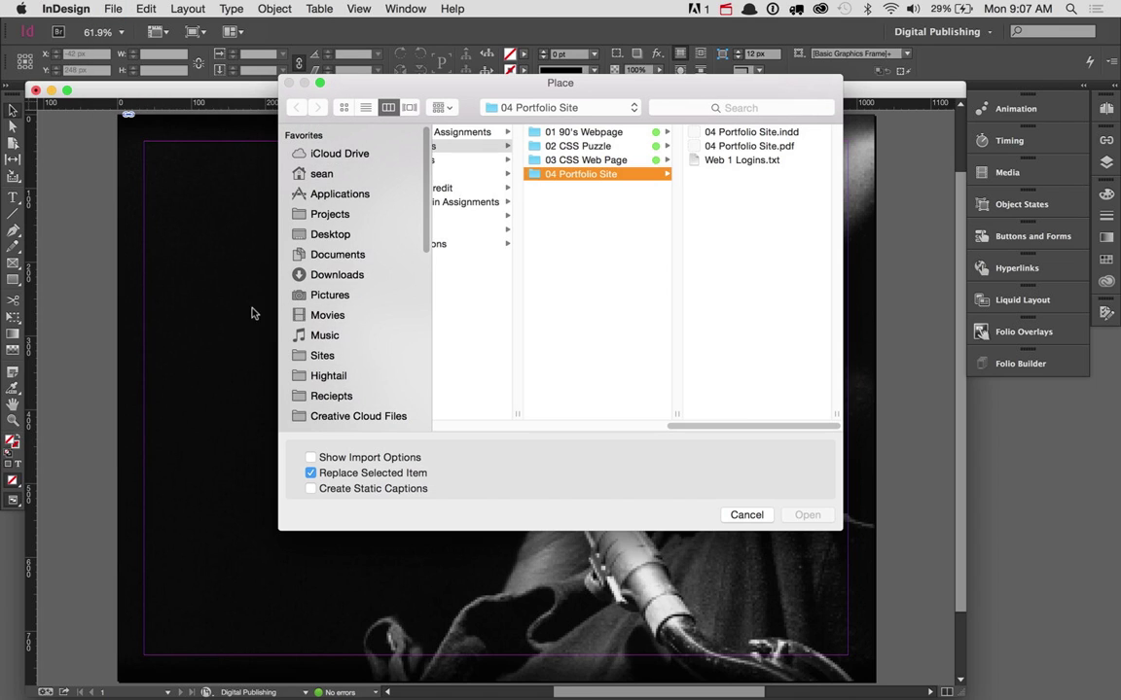
{"action": "scroll", "coordinate": [350, 292], "scroll_direction": "down", "scroll_amount": 5}
{"action": "left_click", "coordinate": [331, 250]}
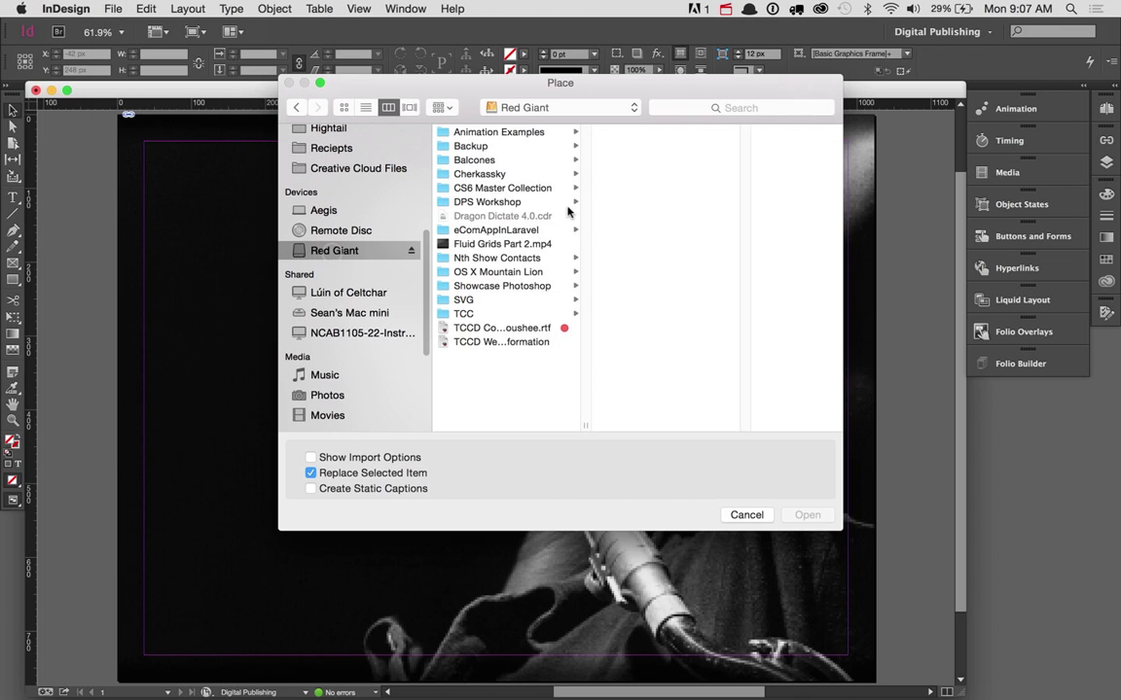
{"action": "left_click", "coordinate": [446, 200]}
{"action": "left_click", "coordinate": [637, 133]}
{"action": "left_click", "coordinate": [726, 135]}
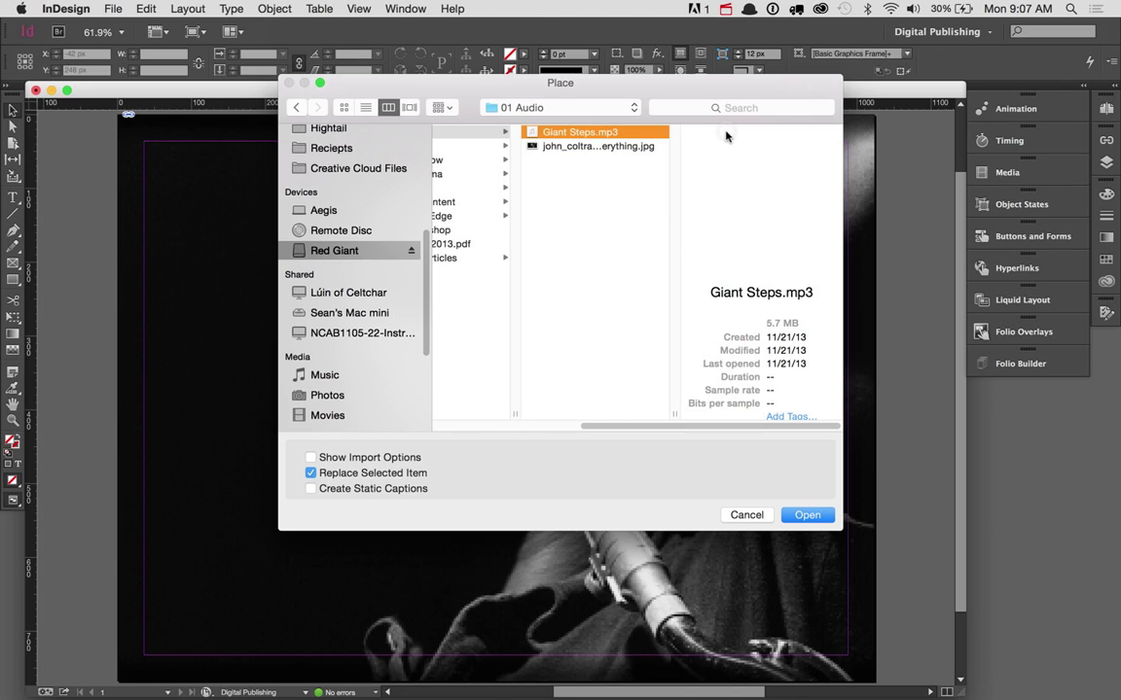
{"action": "left_click", "coordinate": [803, 514]}
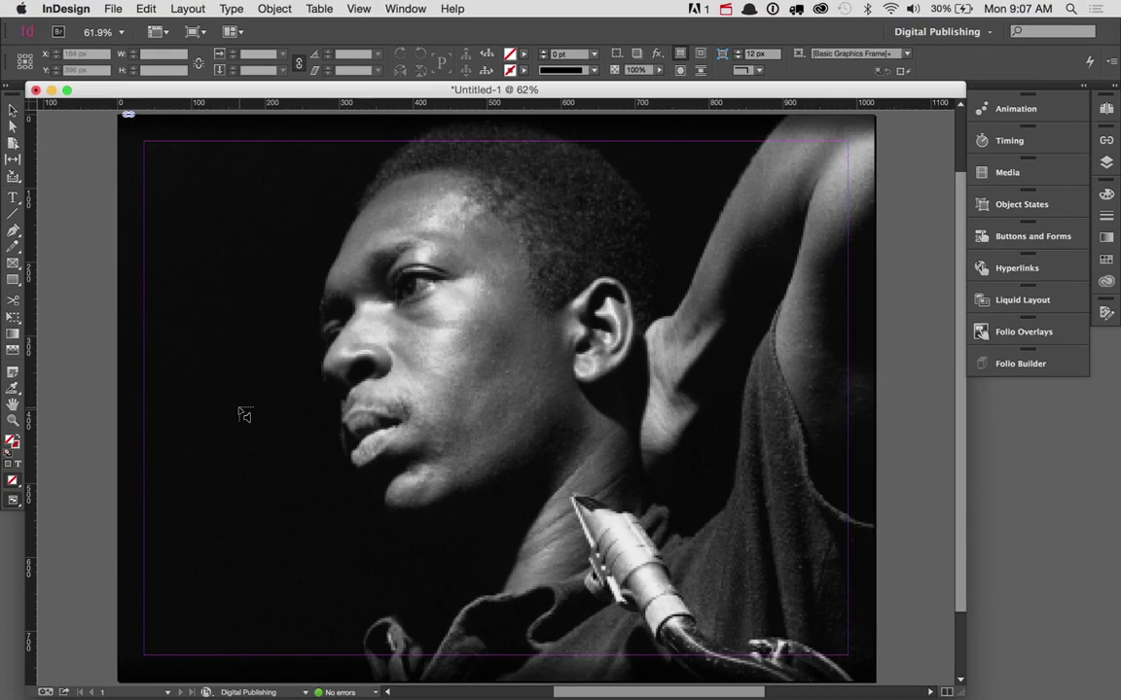
Drag out a small frame left of the saxophonist's face to place Giant Steps.mp3
{"action": "left_click_drag", "start_coordinate": [173, 430], "coordinate": [247, 525]}
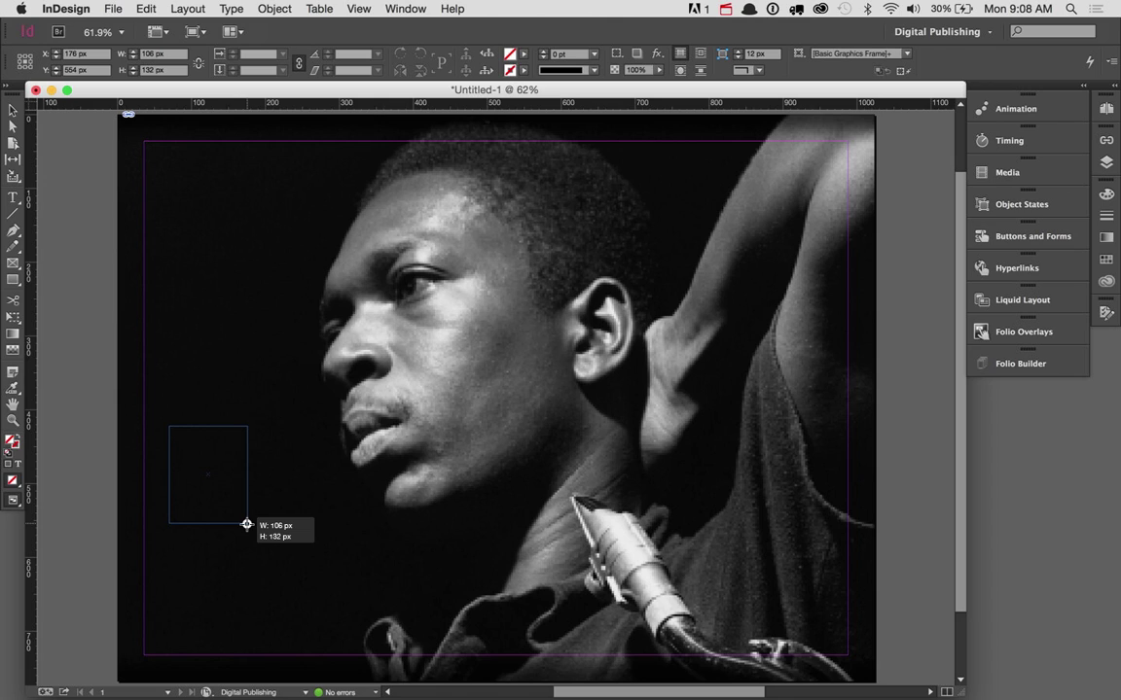
{"action": "mouse_move", "coordinate": [247, 524]}
{"action": "left_mouse_down"}
{"action": "mouse_move", "coordinate": [242, 500]}
{"action": "mouse_move", "coordinate": [278, 540]}
{"action": "mouse_move", "coordinate": [233, 485]}
{"action": "mouse_move", "coordinate": [261, 507]}
{"action": "mouse_move", "coordinate": [207, 475]}
{"action": "mouse_move", "coordinate": [239, 503]}
{"action": "left_mouse_up"}
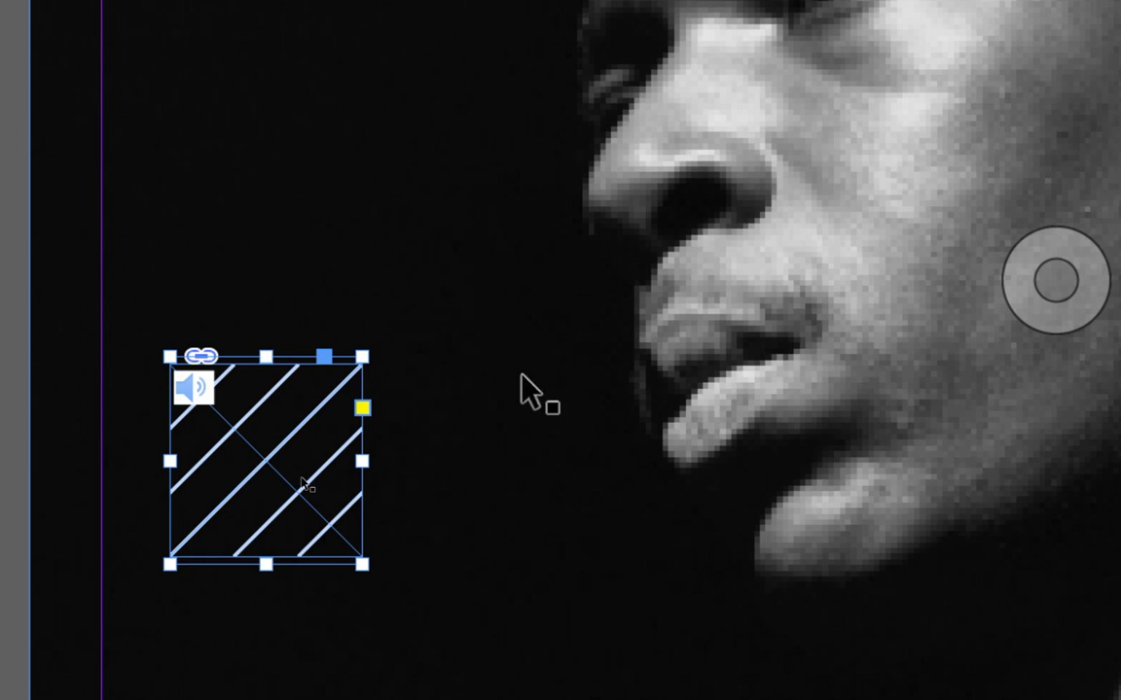
{"action": "scroll", "coordinate": [438, 496], "scroll_direction": "down", "scroll_amount": 1}
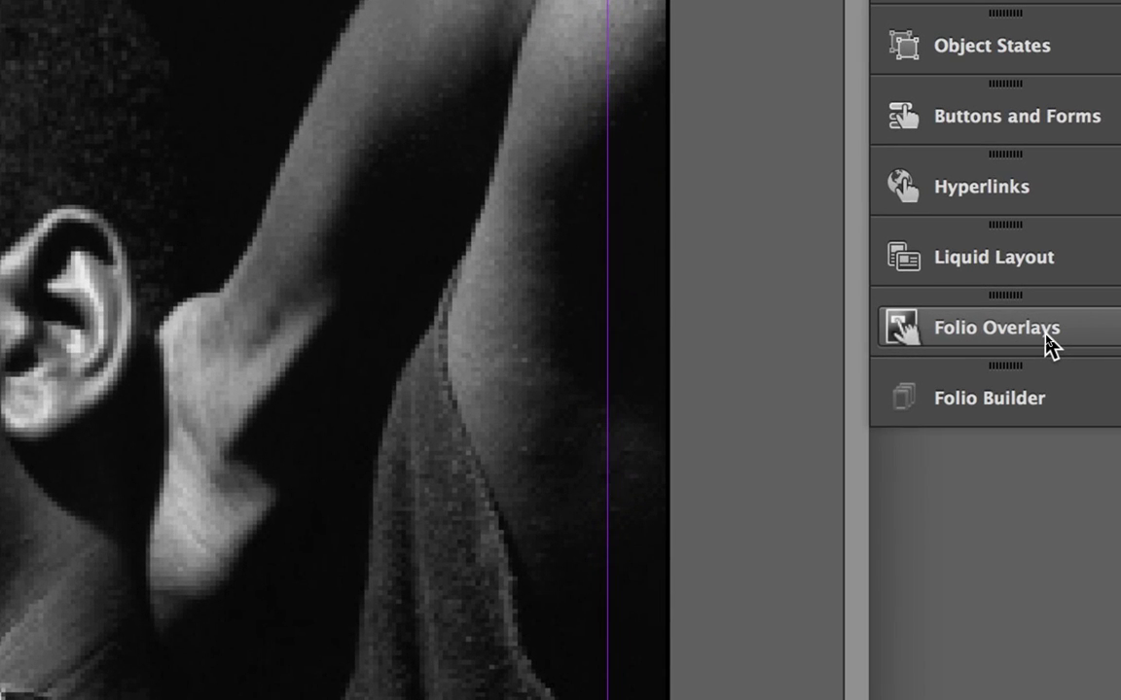
Check the Giant Steps audio overlay settings with Auto Play off, then run Preview on Desktop
{"action": "left_click", "coordinate": [1050, 340]}
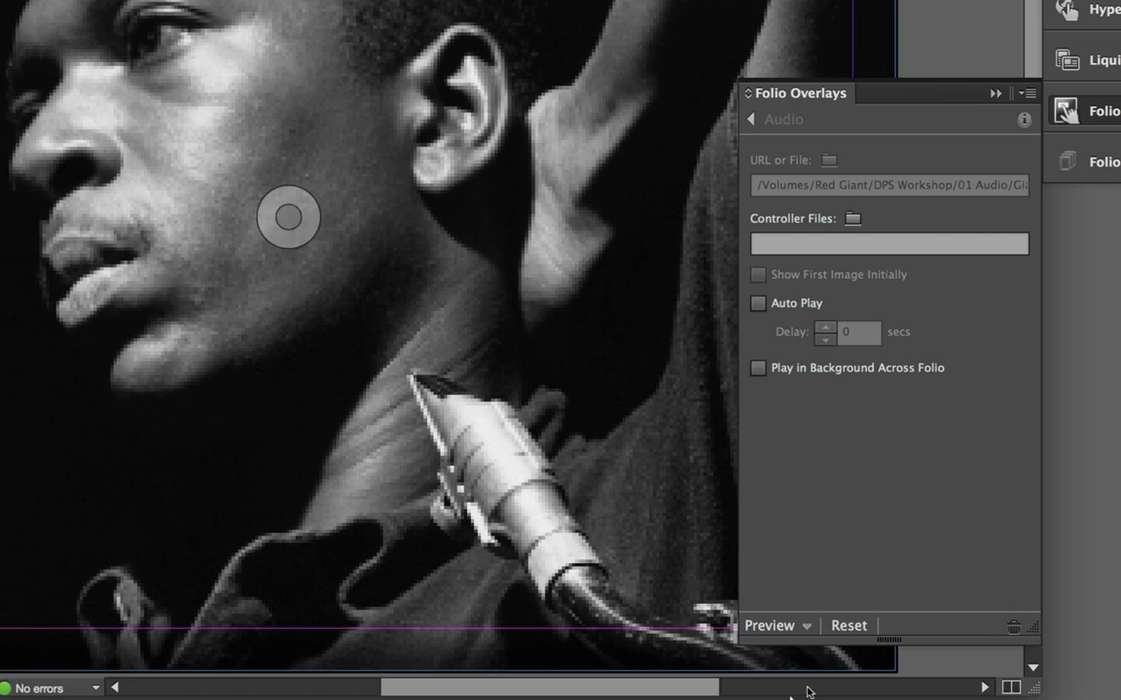
{"action": "left_click", "coordinate": [769, 627]}
{"action": "left_click", "coordinate": [773, 628]}
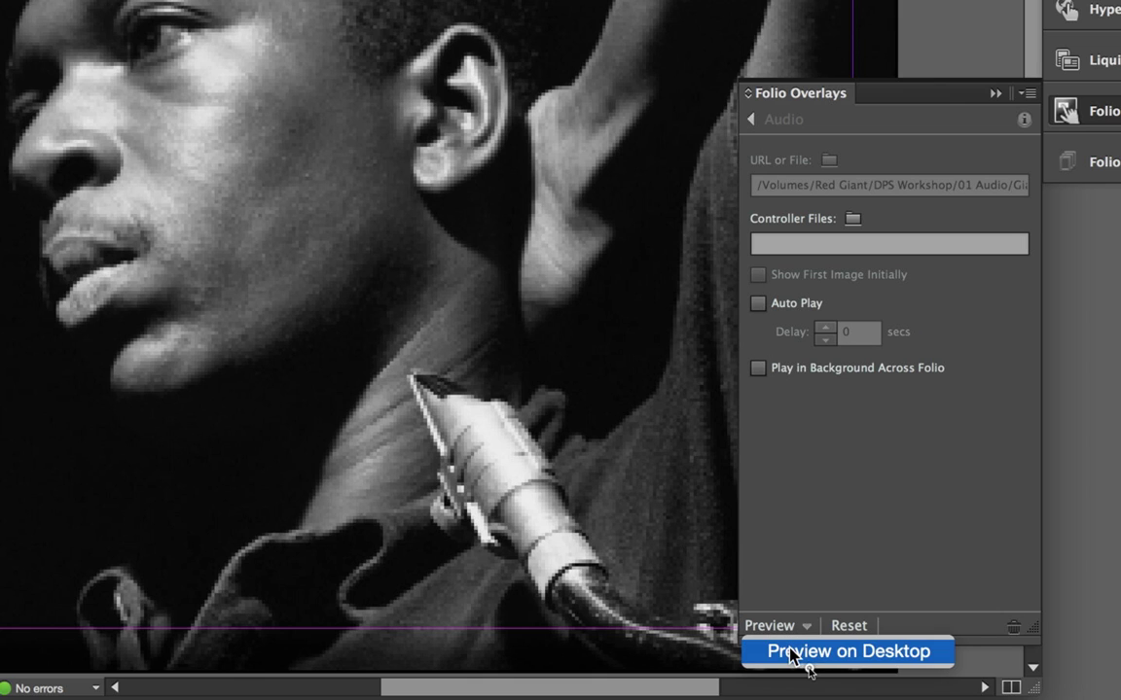
{"action": "left_click", "coordinate": [793, 652]}
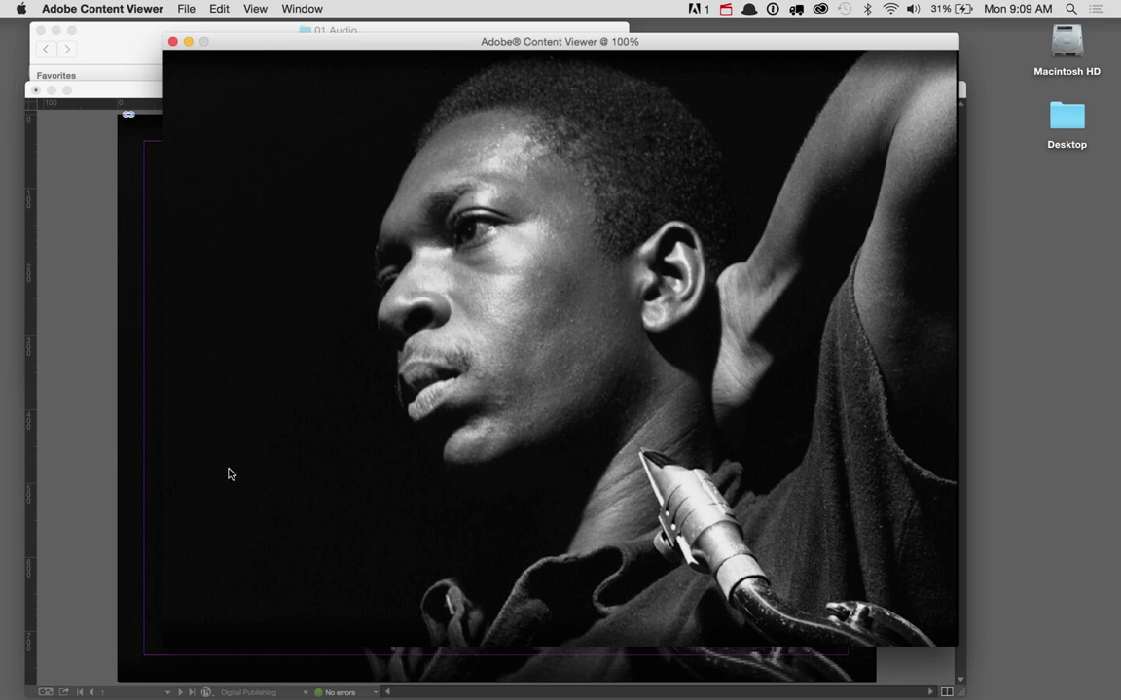
Show the viewer's navigation bars, tap the audio area to play it, and close the Content Viewer
{"action": "left_click", "coordinate": [212, 461]}
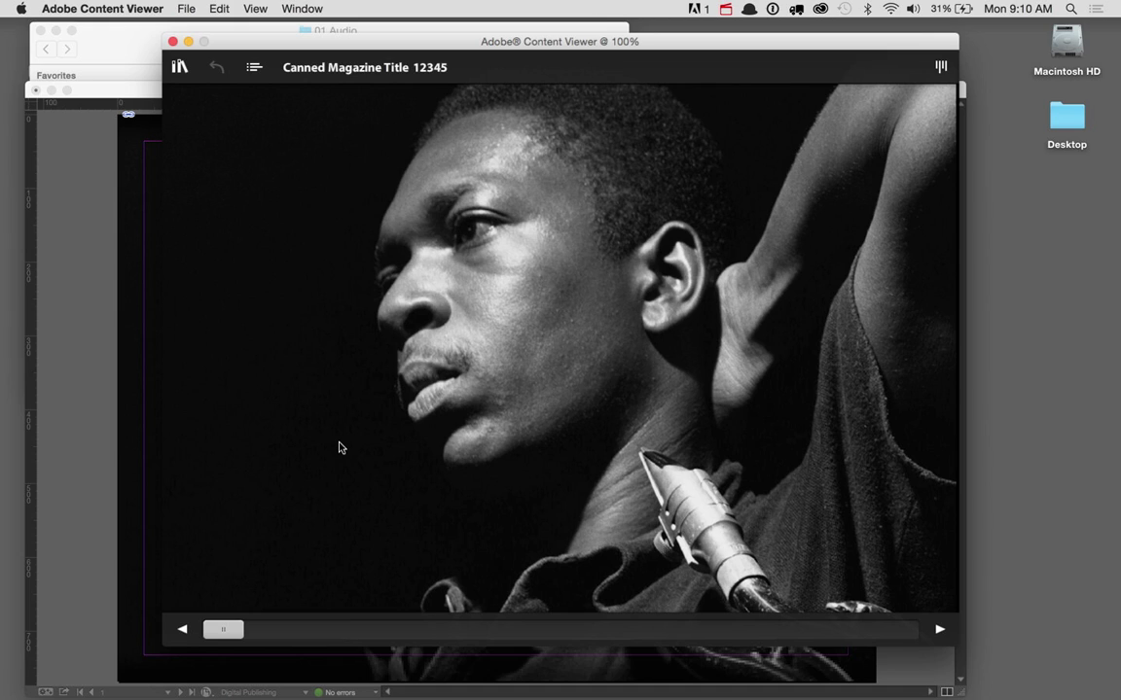
{"action": "left_click", "coordinate": [239, 444]}
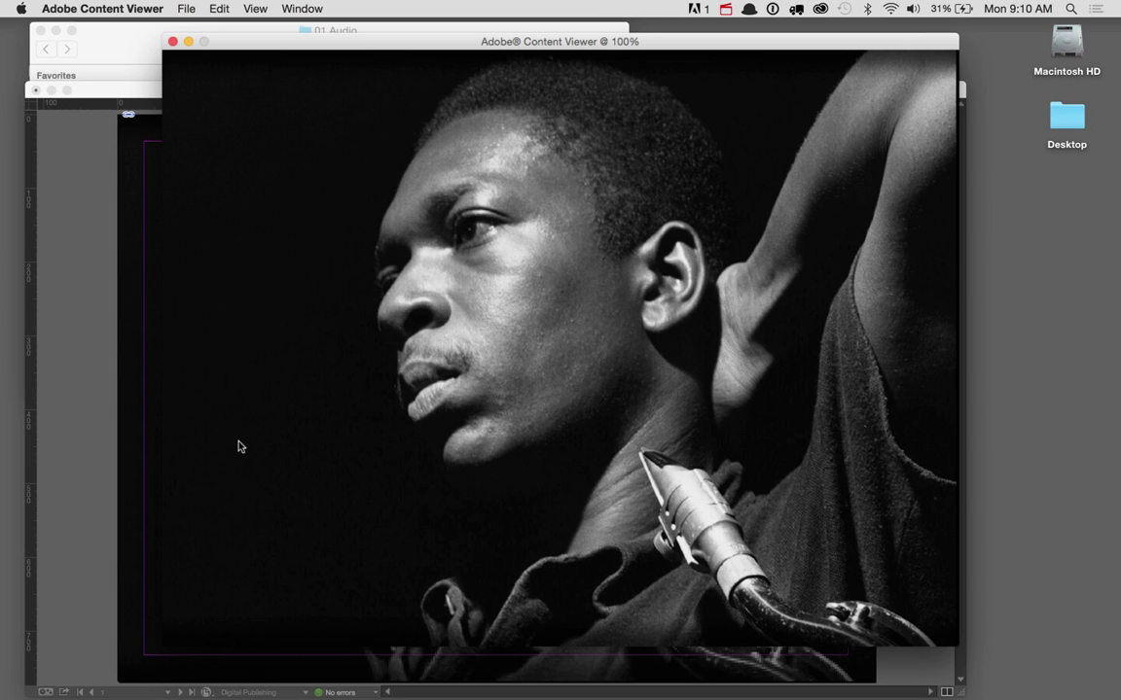
{"action": "left_click", "coordinate": [173, 41]}
Collapse the Folio Overlays panel and draw a [Paper]-filled white circle above the audio frame
{"action": "left_click", "coordinate": [178, 90]}
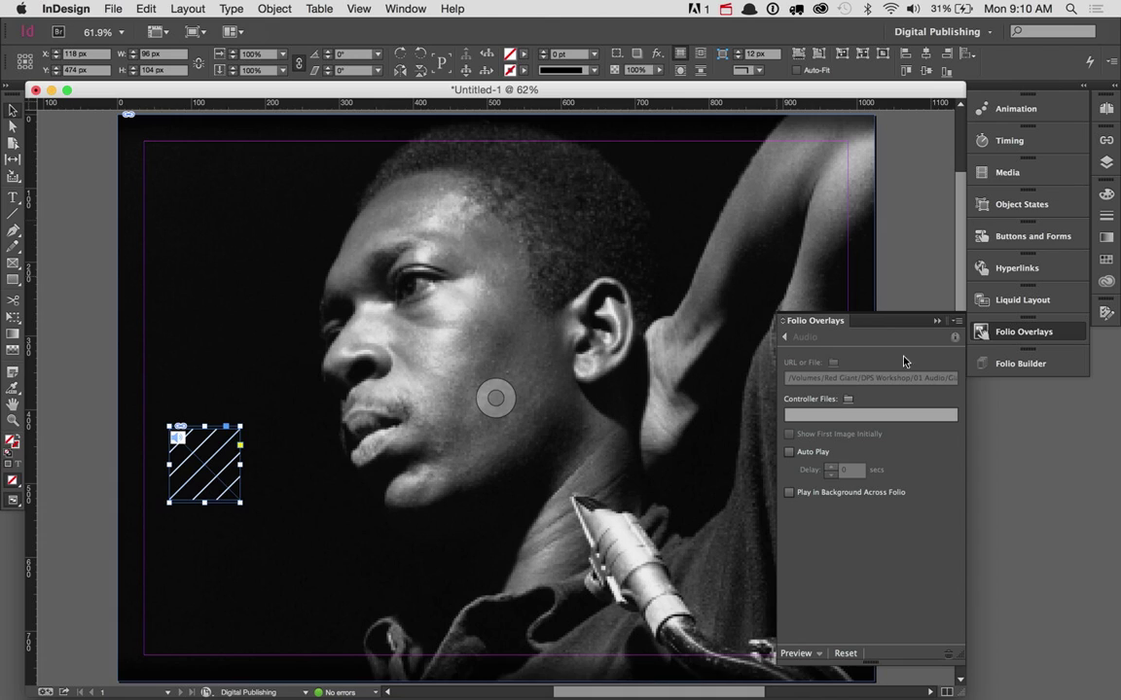
{"action": "left_click", "coordinate": [936, 320]}
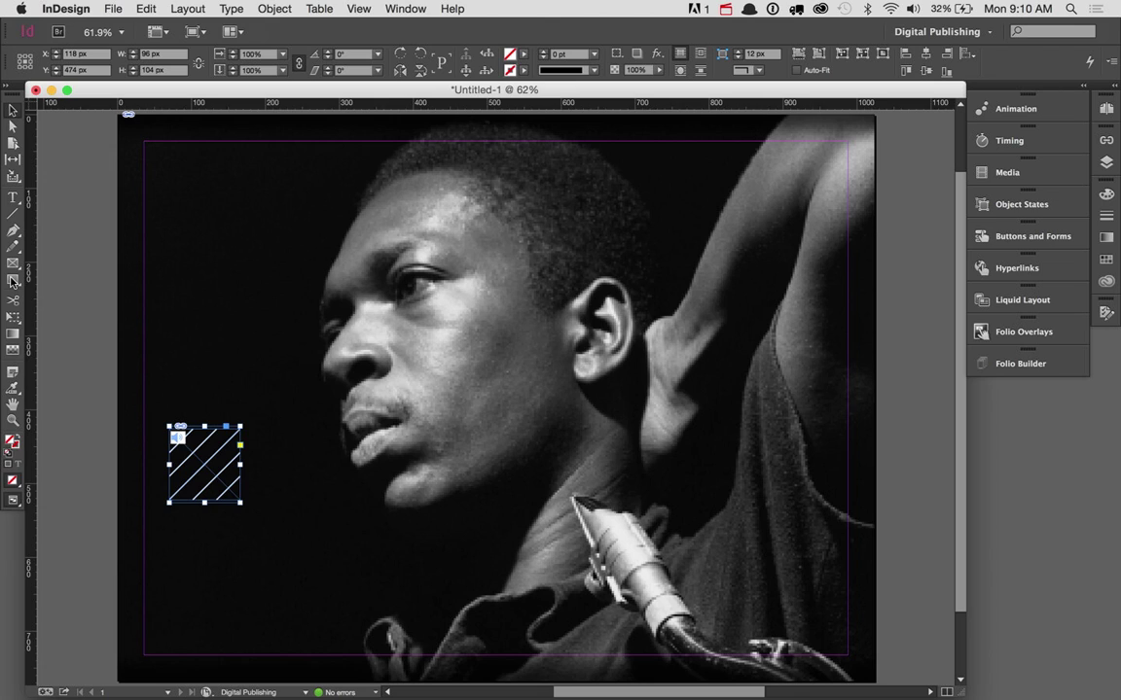
{"action": "left_click_drag", "start_coordinate": [13, 280], "coordinate": [66, 295]}
{"action": "left_click_drag", "start_coordinate": [182, 273], "coordinate": [246, 336]}
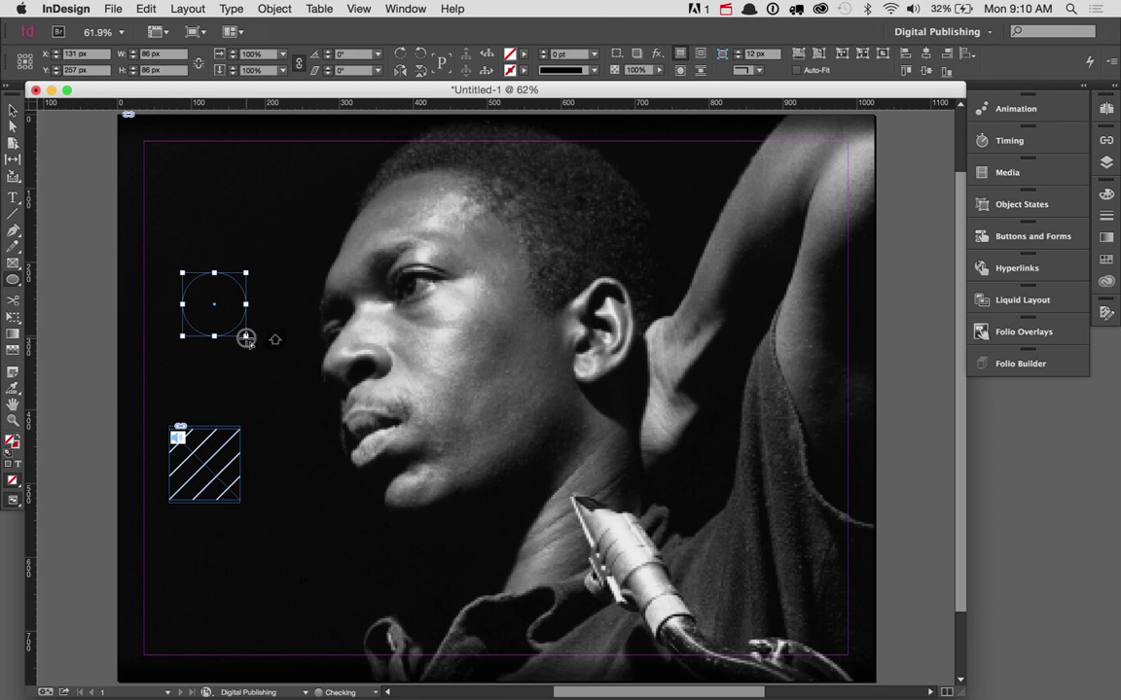
{"action": "left_click", "coordinate": [523, 54]}
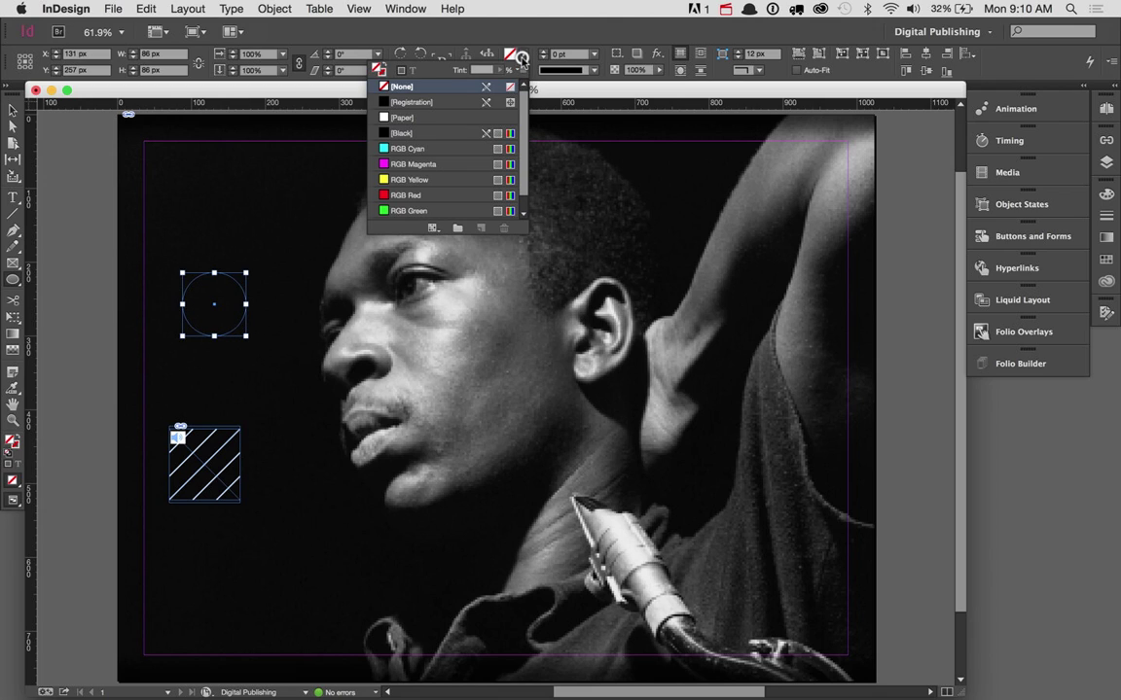
{"action": "left_click", "coordinate": [402, 117]}
{"action": "left_click", "coordinate": [471, 52]}
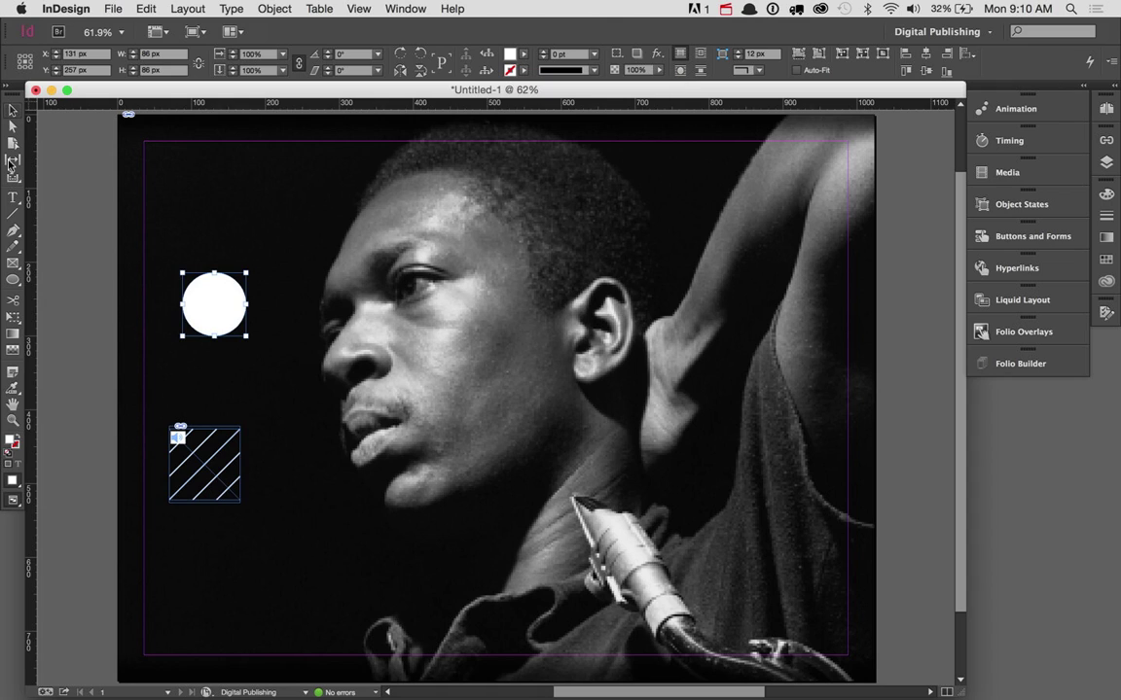
{"action": "left_click_drag", "start_coordinate": [16, 282], "coordinate": [44, 282]}
Create a 3-sided polygon, rotate it -90° to point right, and fill it [Black]
{"action": "left_click", "coordinate": [226, 200]}
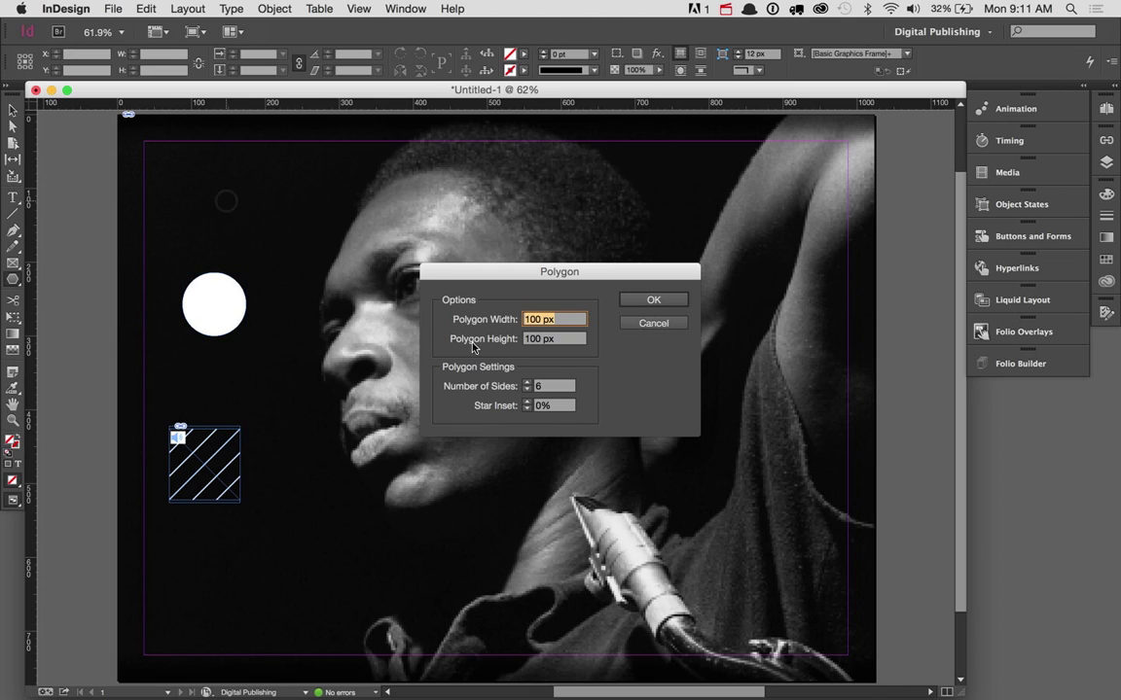
{"action": "left_click", "coordinate": [556, 388]}
{"action": "type", "text": "3"}
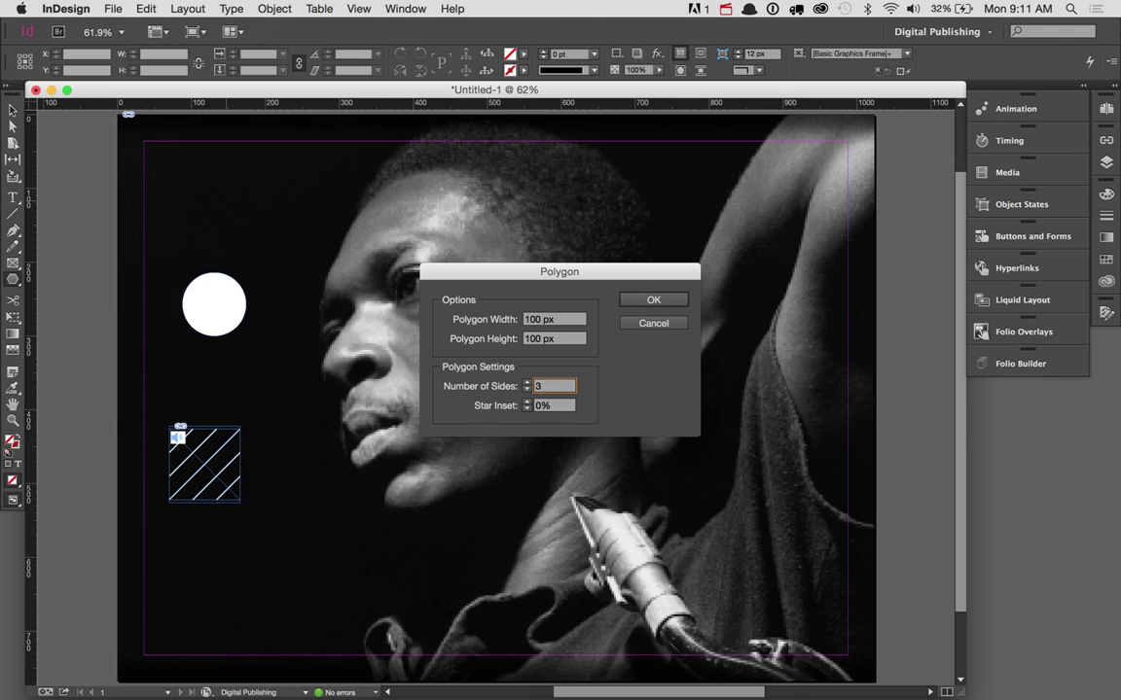
{"action": "key", "text": "Return"}
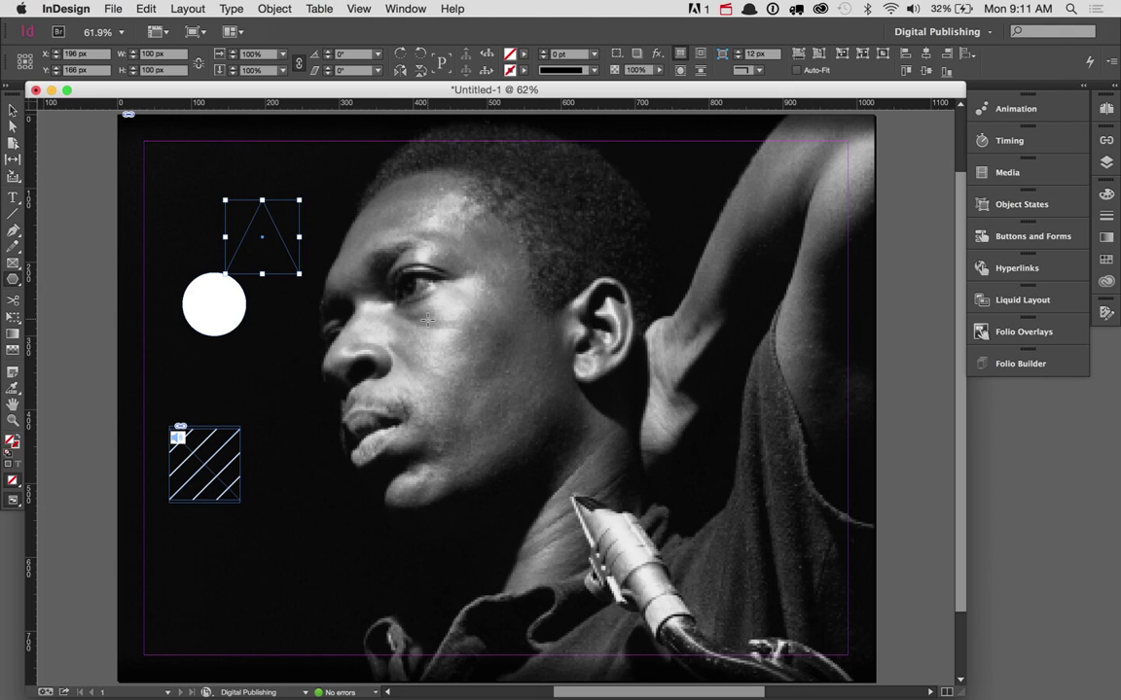
{"action": "key", "text": "v"}
{"action": "mouse_move", "coordinate": [299, 192]}
{"action": "left_mouse_down"}
{"action": "mouse_move", "coordinate": [310, 216]}
{"action": "mouse_move", "coordinate": [283, 268]}
{"action": "mouse_move", "coordinate": [295, 268]}
{"action": "mouse_move", "coordinate": [251, 244]}
{"action": "mouse_move", "coordinate": [265, 245]}
{"action": "left_mouse_up"}
{"action": "left_click", "coordinate": [523, 56]}
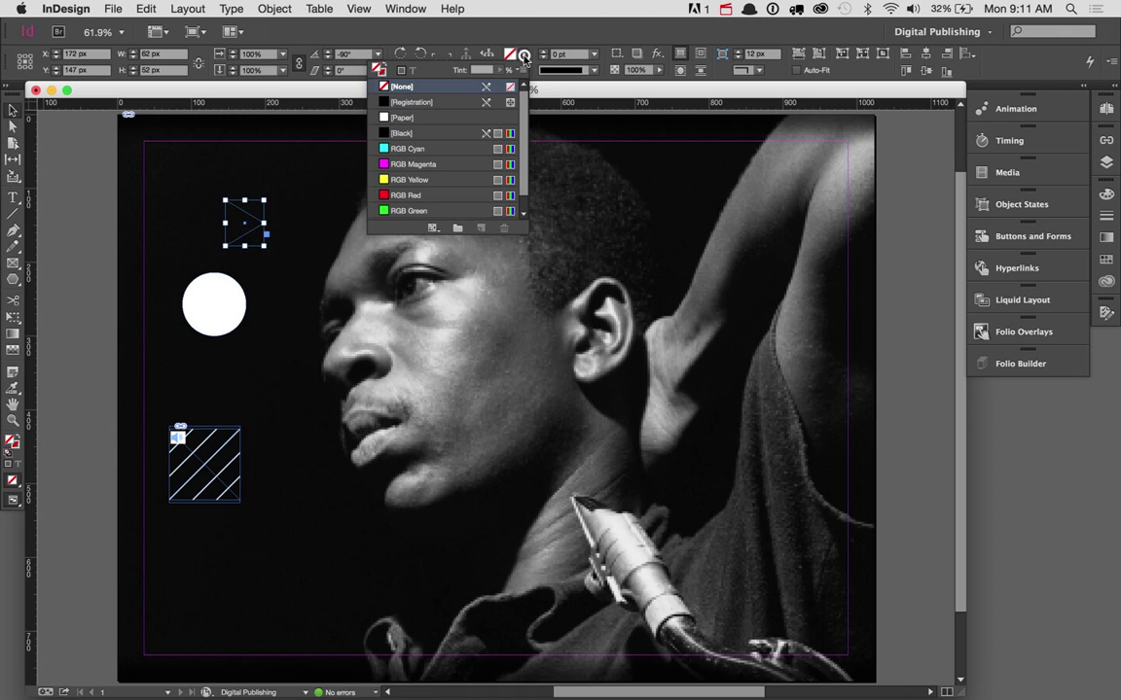
{"action": "left_click", "coordinate": [402, 133]}
Centre the triangle on the white circle and group both into a play button
{"action": "left_click_drag", "start_coordinate": [235, 227], "coordinate": [204, 309]}
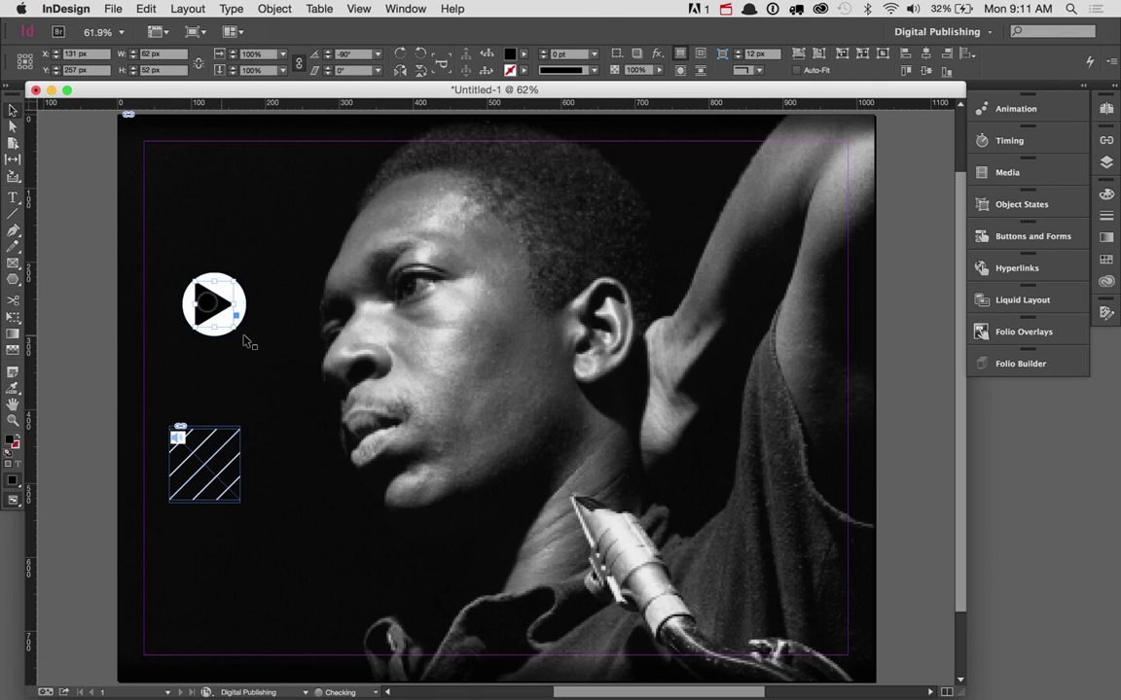
{"action": "key", "text": "Right"}
{"action": "key", "text": "Right"}
{"action": "key", "text": "Right"}
{"action": "key", "text": "Right"}
{"action": "key", "text": "Right"}
{"action": "key", "text": "Right"}
{"action": "key", "text": "Right"}
{"action": "key", "text": "Down"}
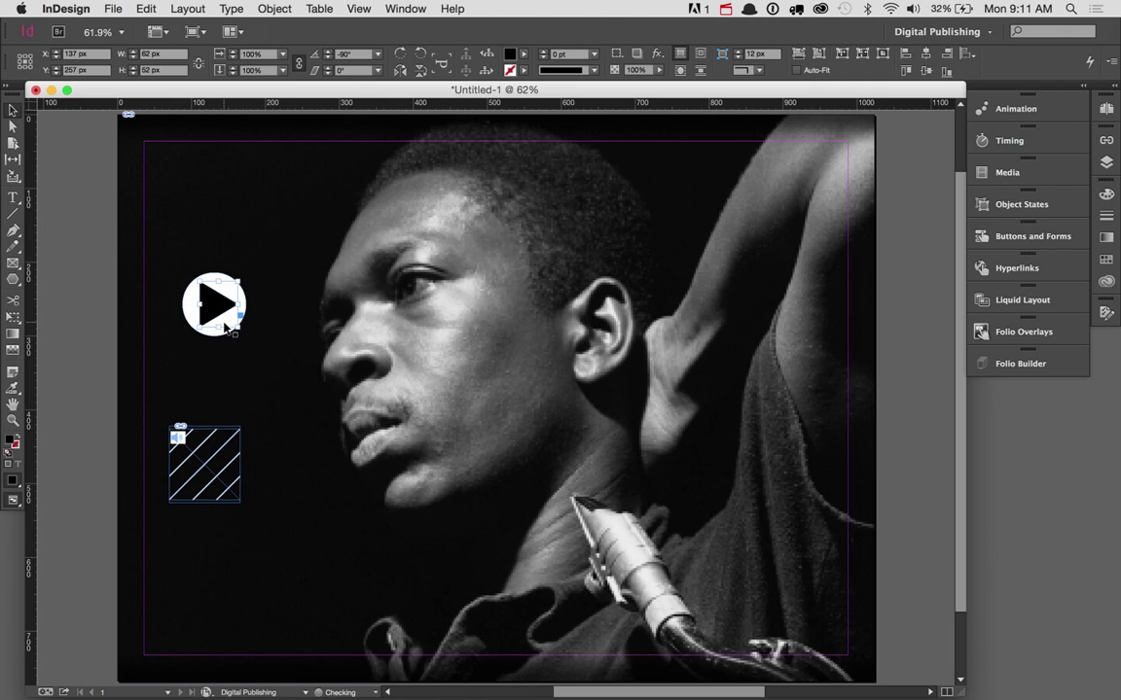
{"action": "key", "text": "Up"}
{"action": "left_click", "coordinate": [188, 288]}
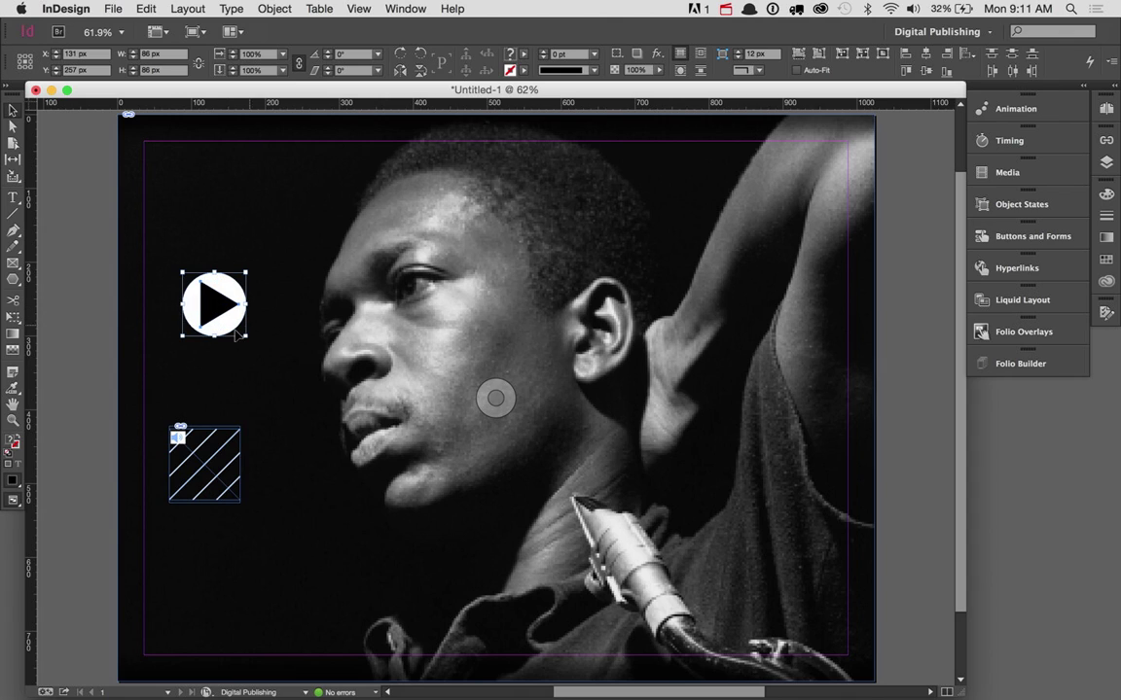
{"action": "key", "text": "super+g"}
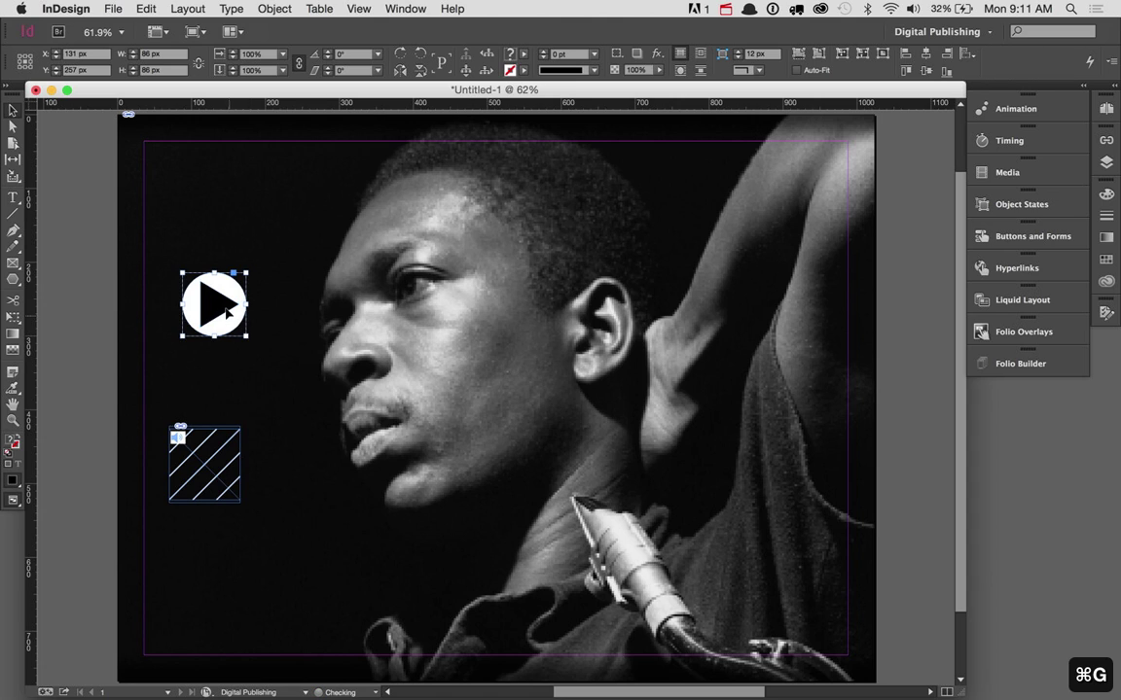
Move the grouped play button onto the audio frame and run Preview on Desktop
{"action": "left_click_drag", "start_coordinate": [217, 307], "coordinate": [206, 465]}
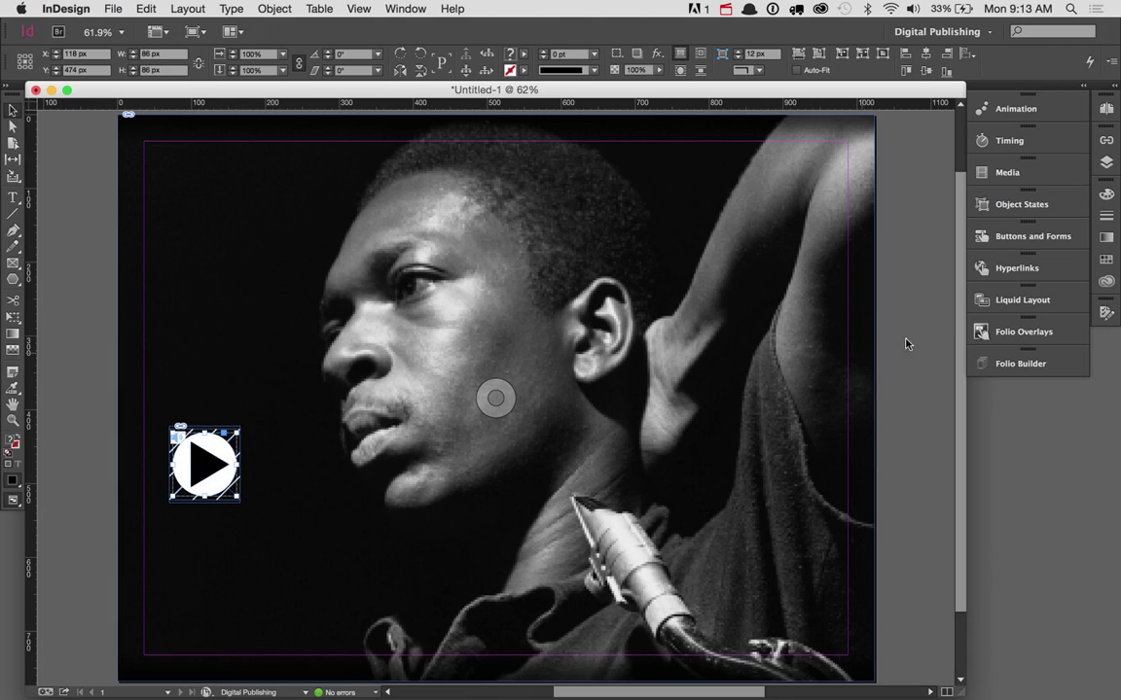
{"action": "left_click", "coordinate": [1010, 334]}
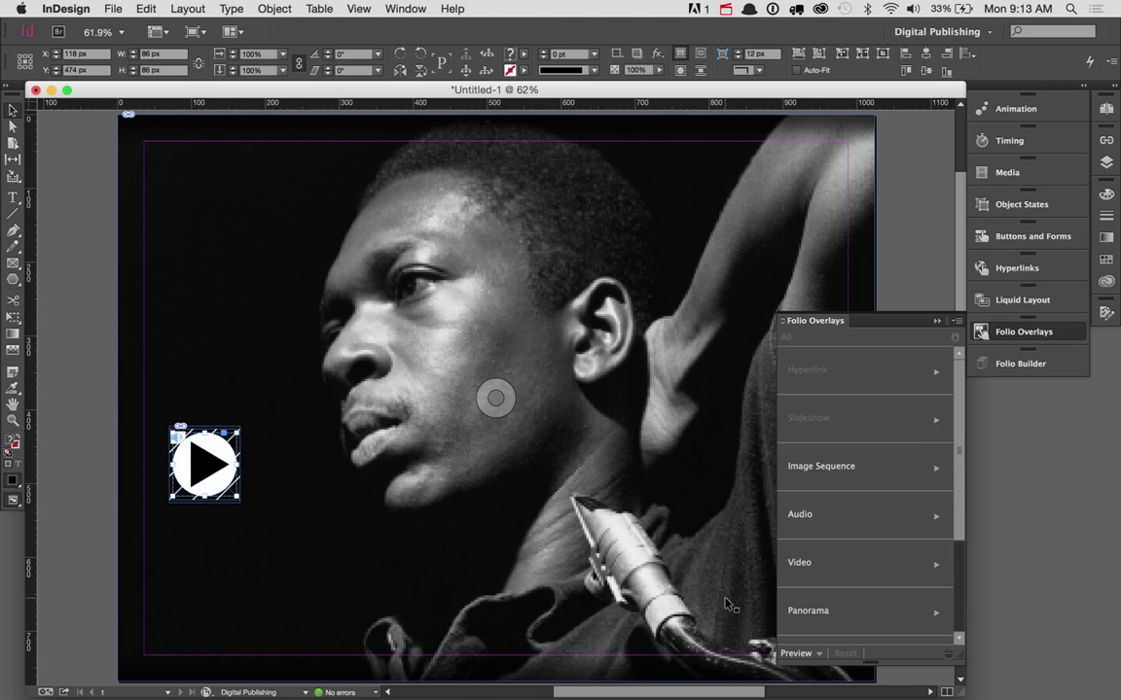
{"action": "left_click", "coordinate": [798, 656]}
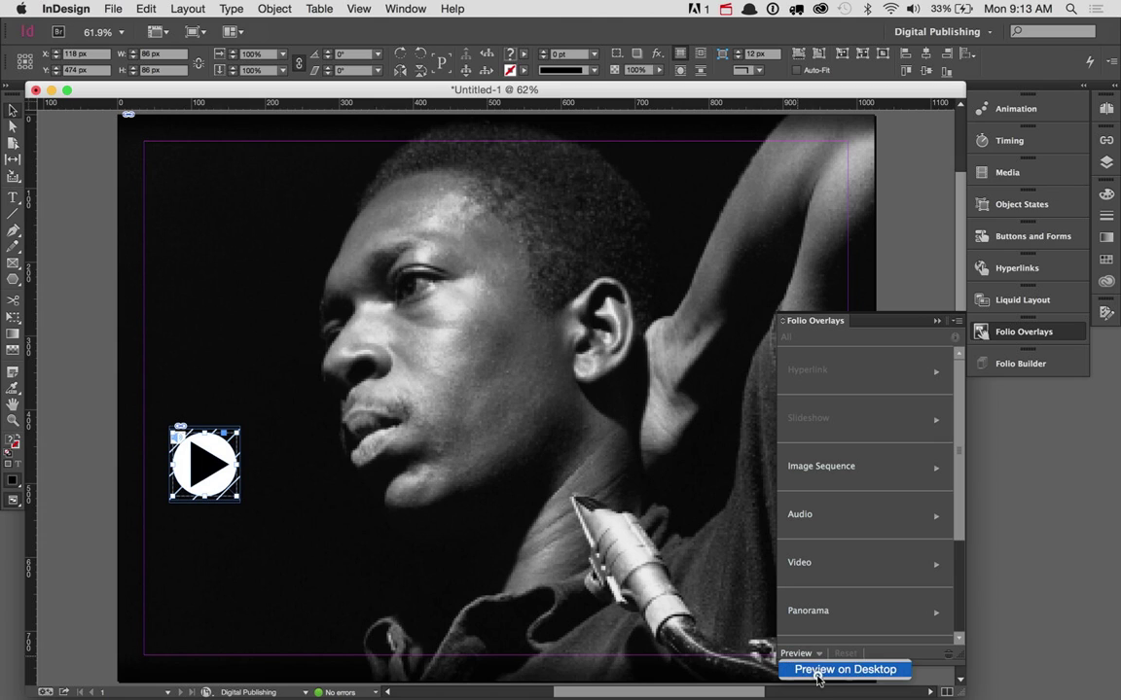
{"action": "left_click", "coordinate": [827, 670]}
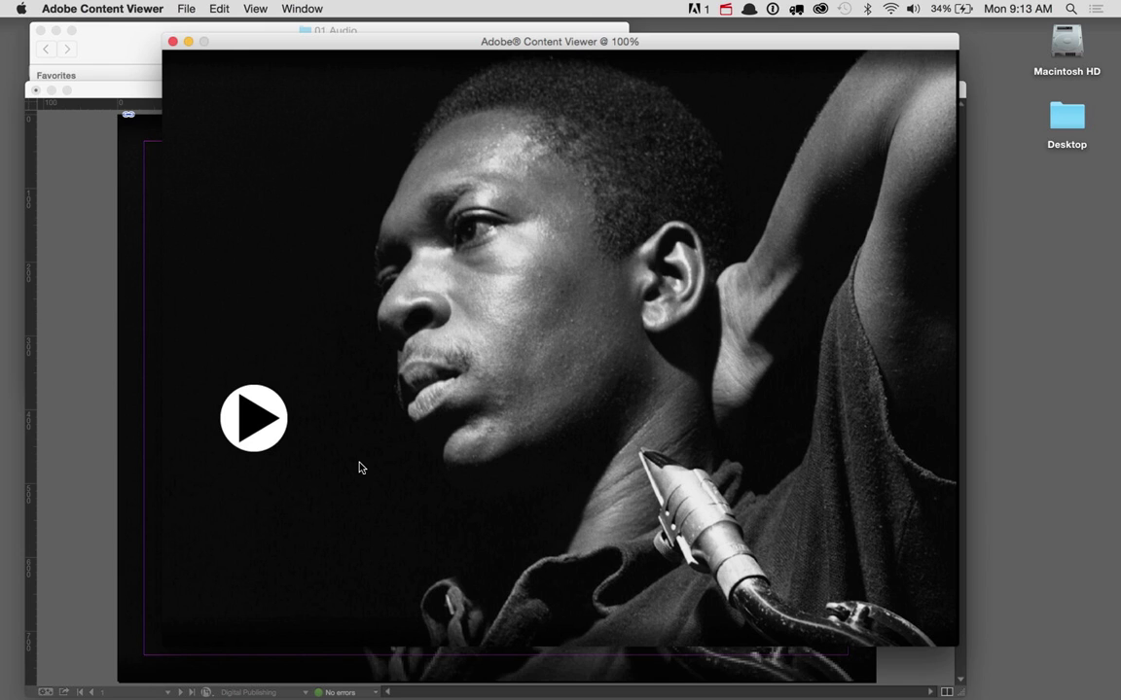
Confirm the white play button shows over the saxophonist photo, then close Adobe Content Viewer
{"action": "left_click", "coordinate": [172, 41]}
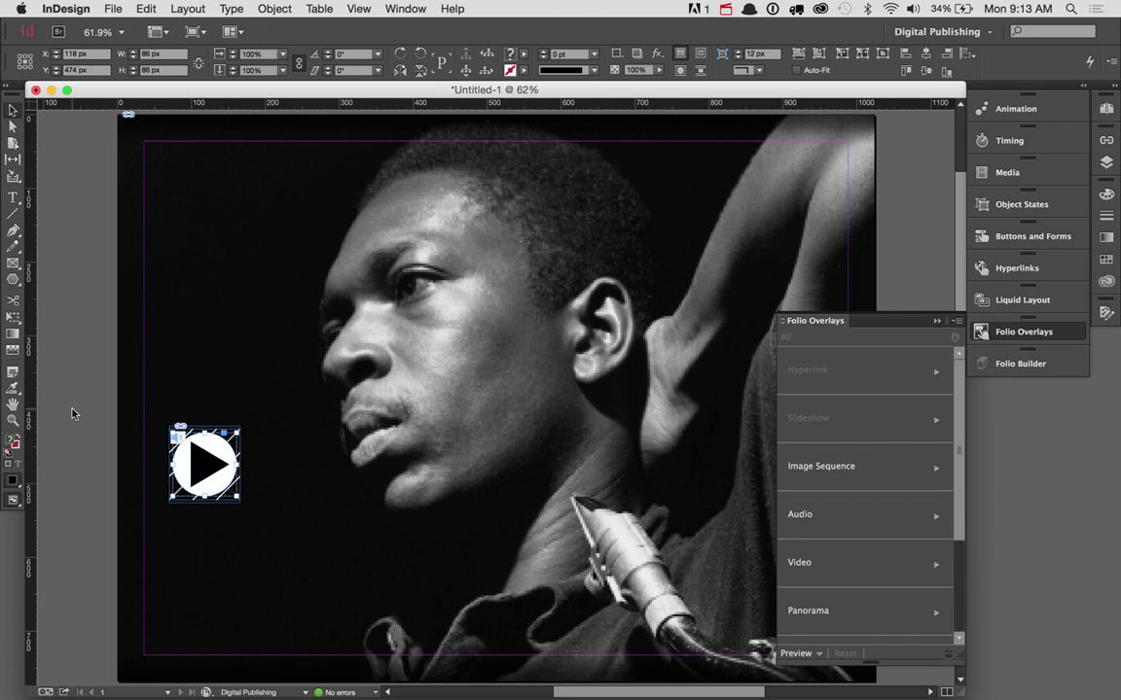